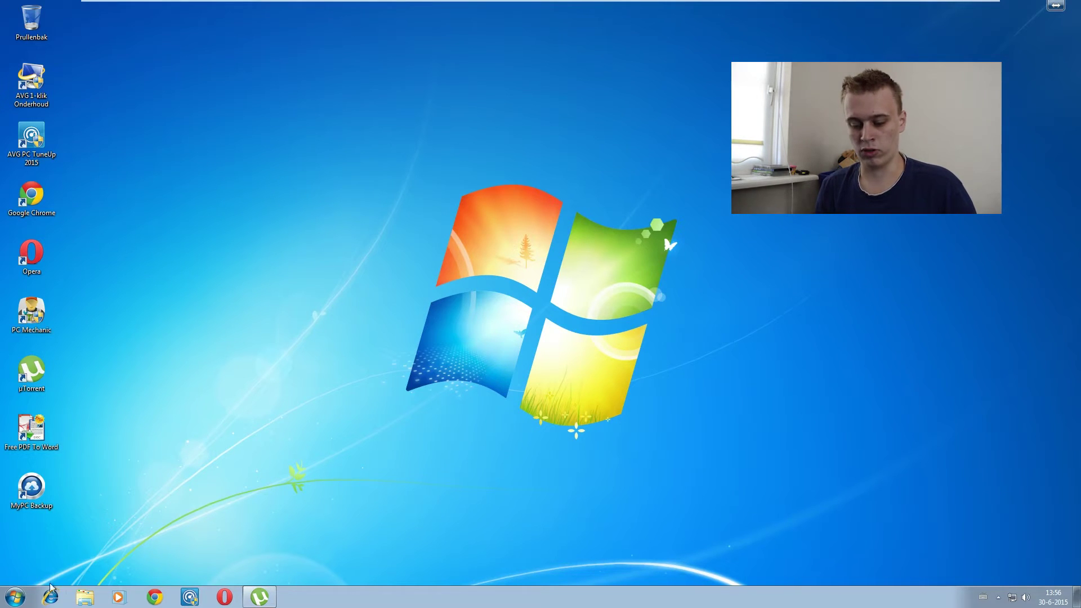
# - Open Google Chrome, go to google.com and search for adwcleaner
pyautogui.click(155, 596)
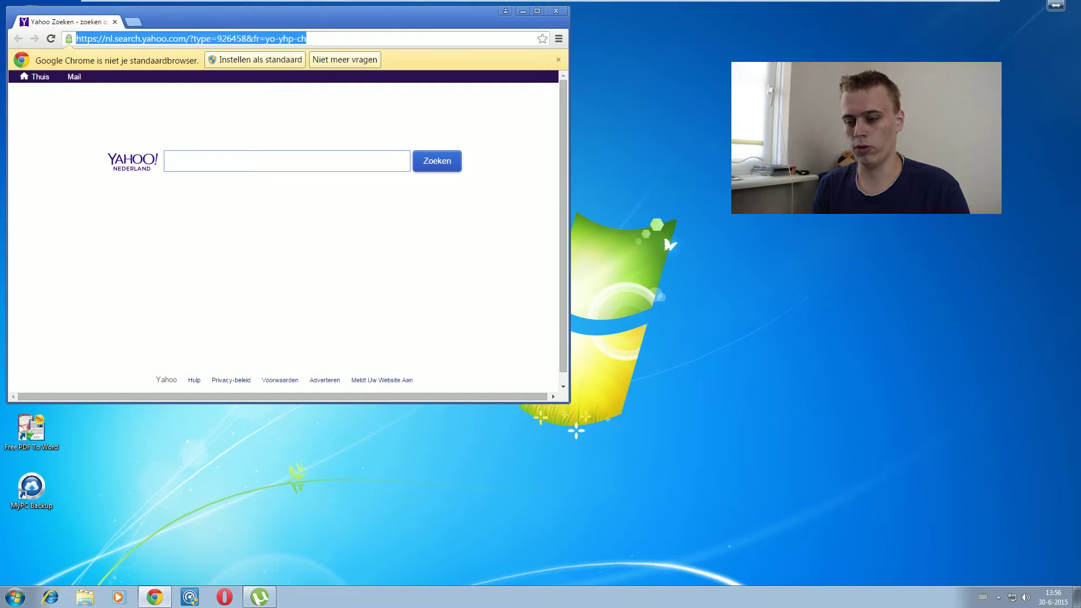
pyautogui.write('google.com')
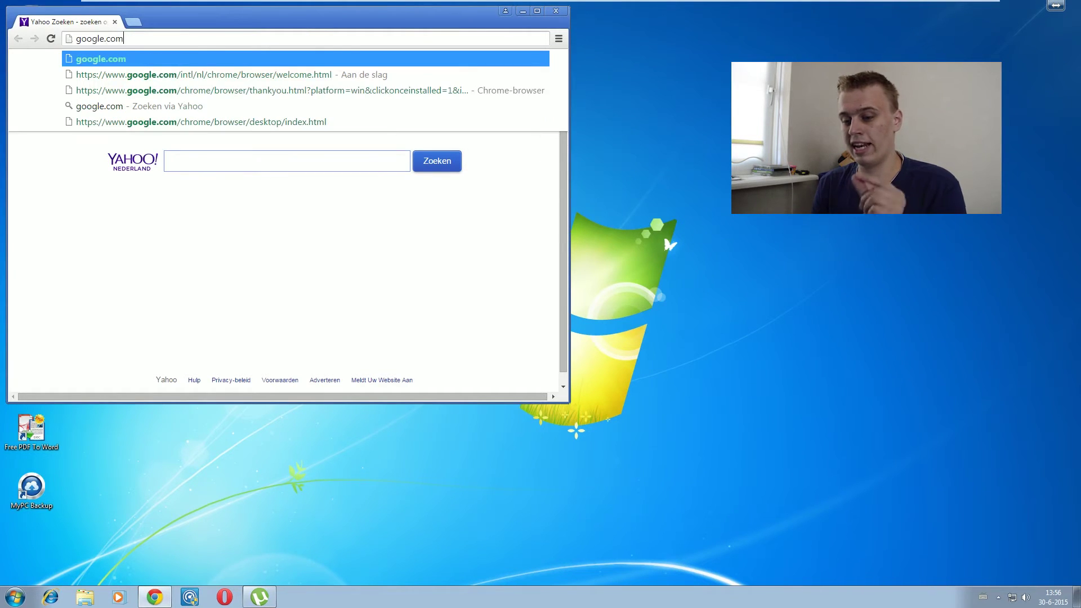
pyautogui.press('Return')
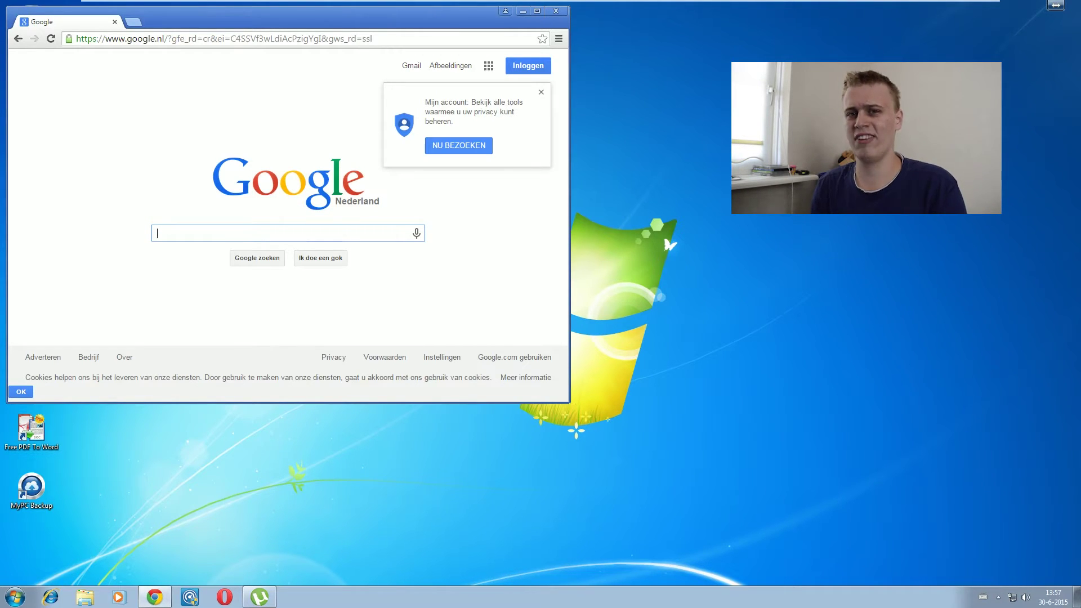
pyautogui.write('adwcleaner')
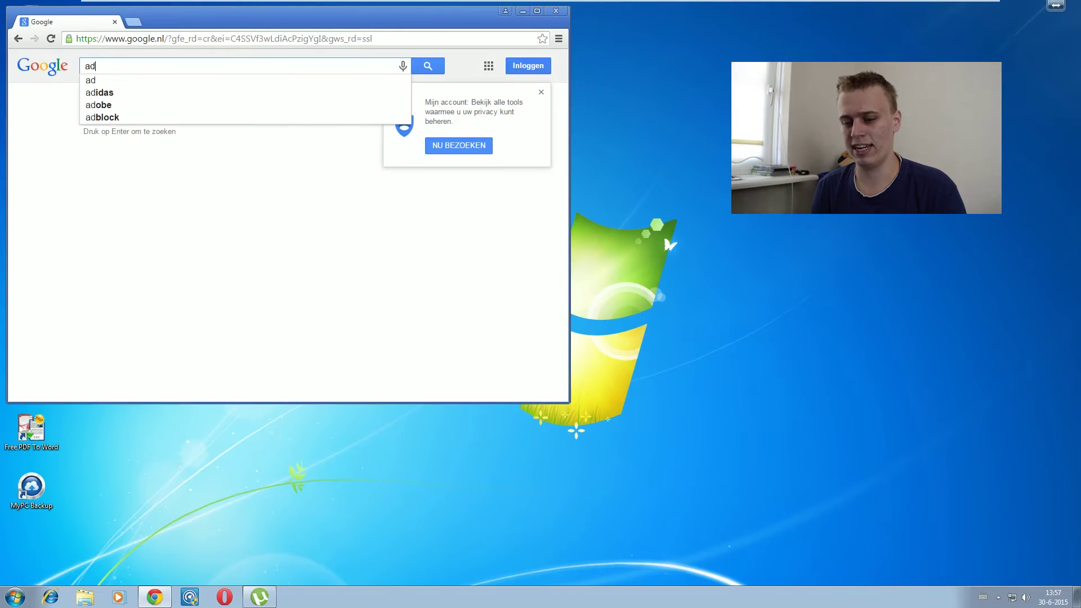
pyautogui.press('Return')
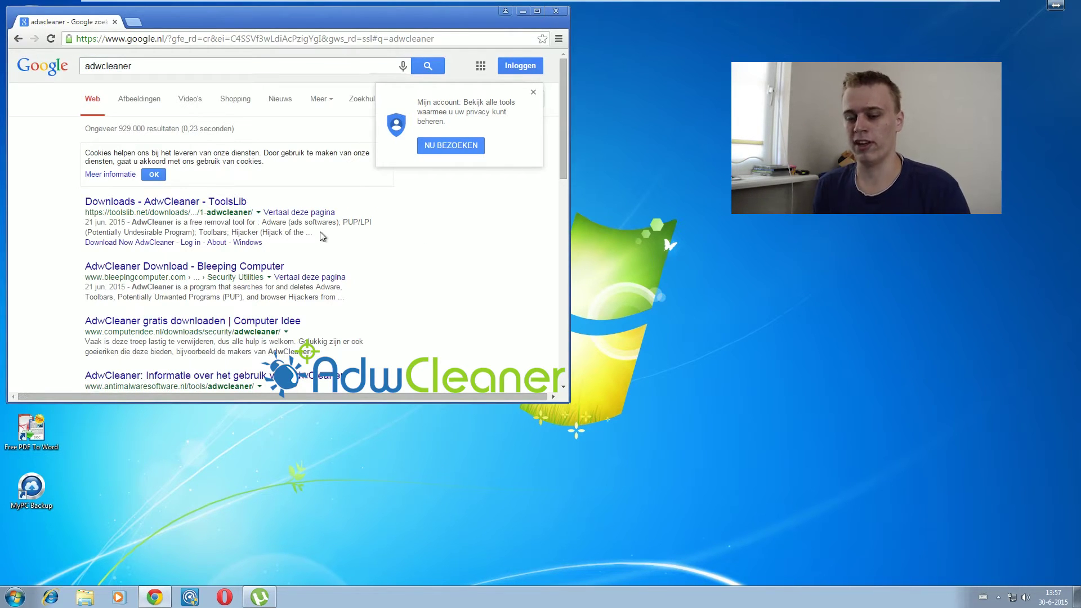
# - Download AdwCleaner from the ToolsLib search result, translating the download page and maximizing the browser window
pyautogui.click(99, 246)
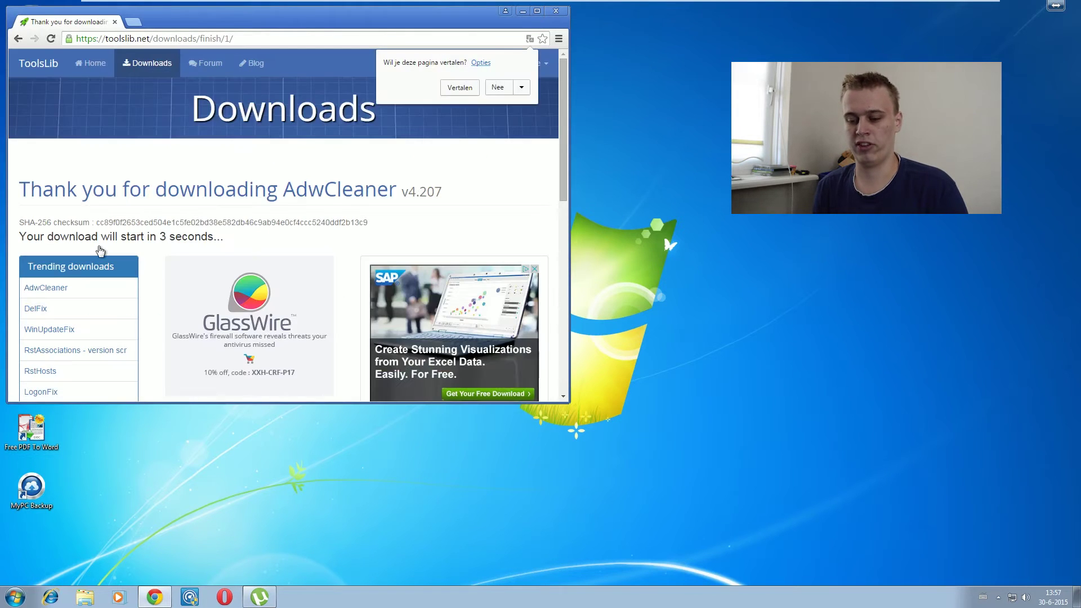
pyautogui.moveTo(293, 171); pyautogui.dragTo(248, 189)
pyautogui.click(466, 89)
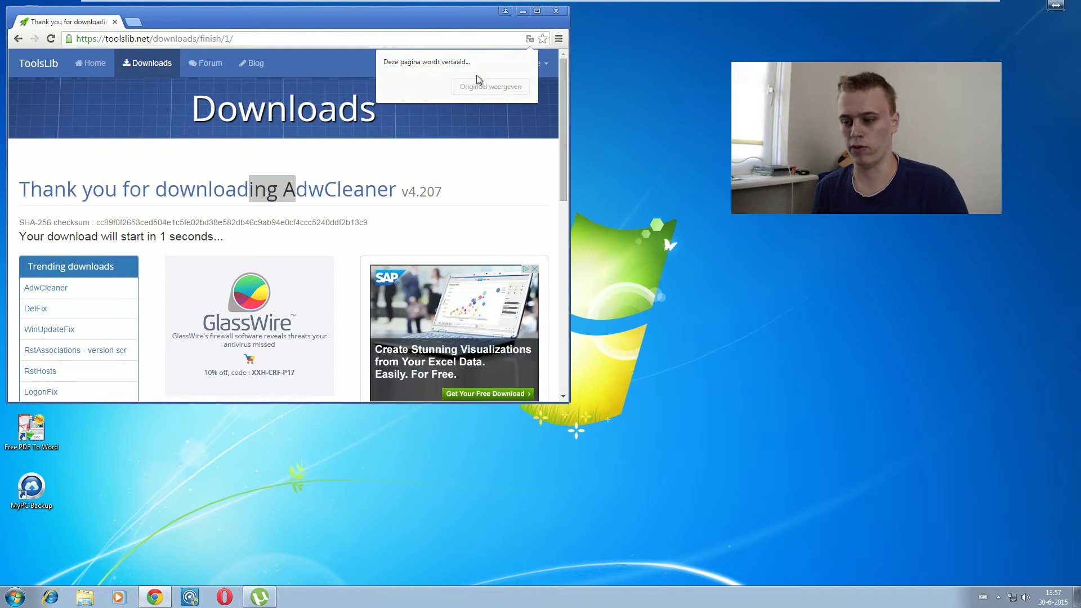
pyautogui.click(538, 11)
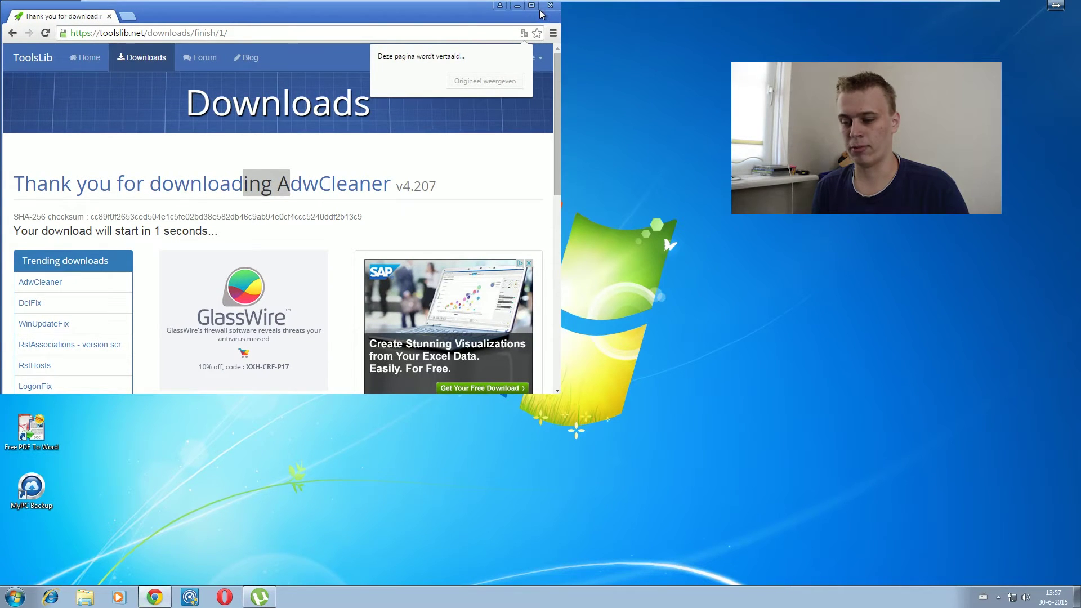
pyautogui.click(539, 9)
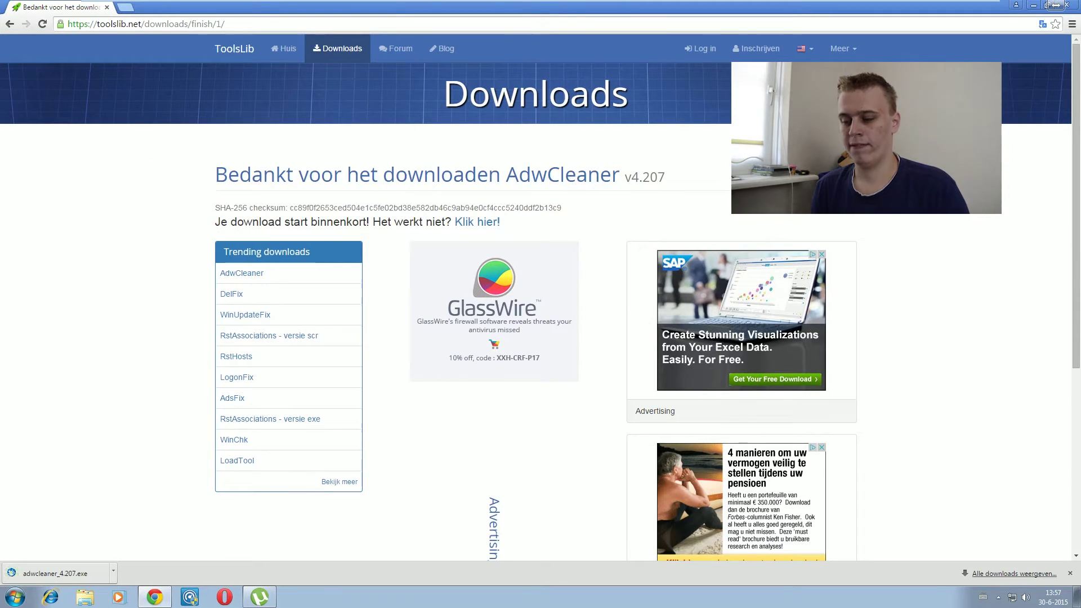
pyautogui.click(477, 223)
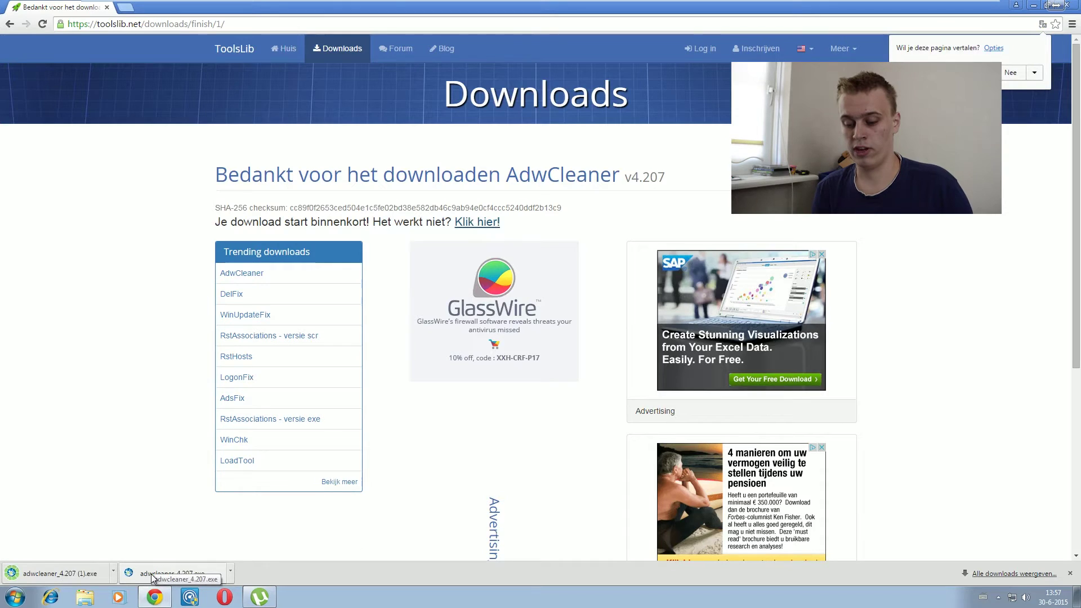
# - Run the downloaded adwcleaner_4.207.exe, allow it to make changes and accept the terms of use
pyautogui.click(151, 578)
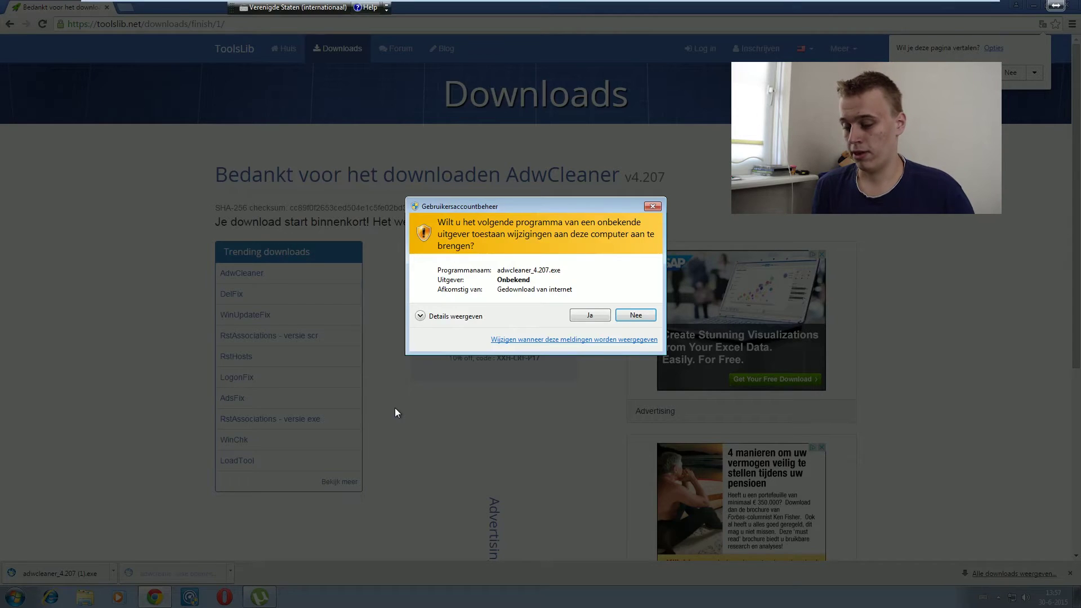
pyautogui.hotkey('alt', 'j')
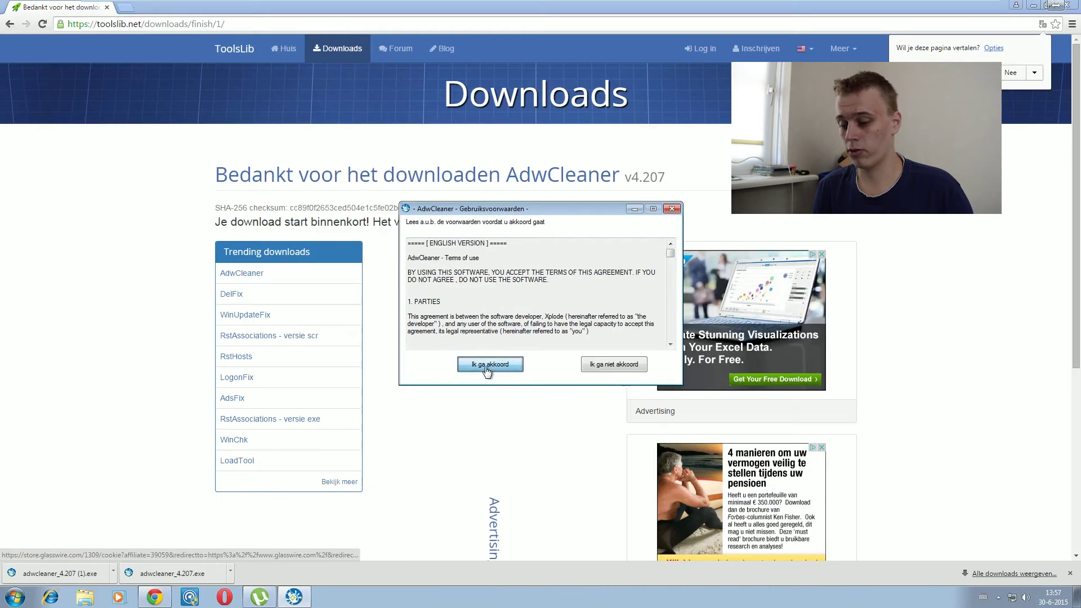
pyautogui.click(581, 366)
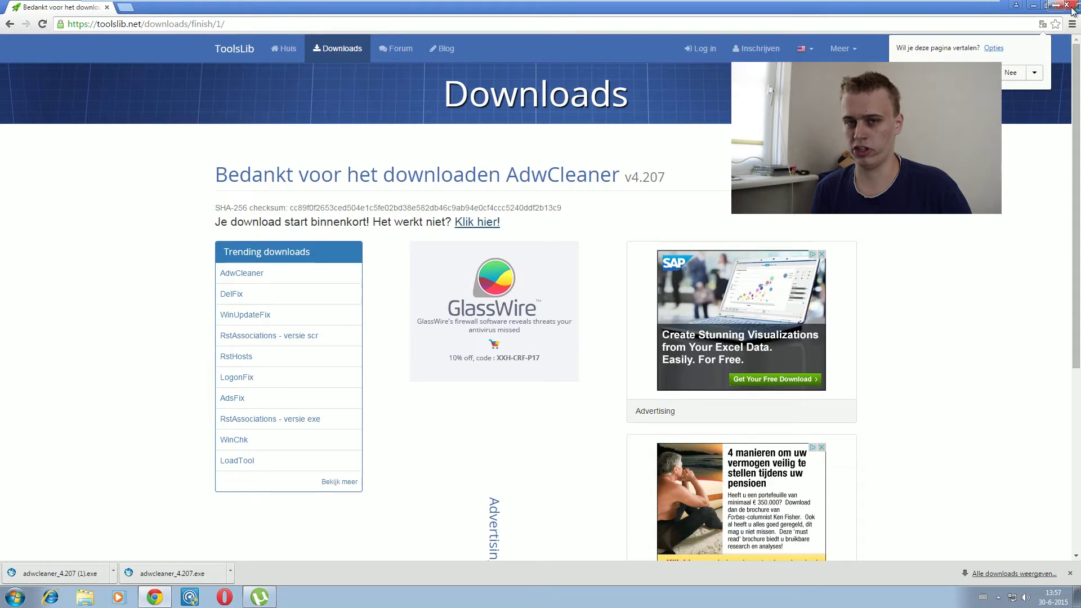
# - Close the browser and scan the computer with AdwCleaner
pyautogui.click(1071, 8)
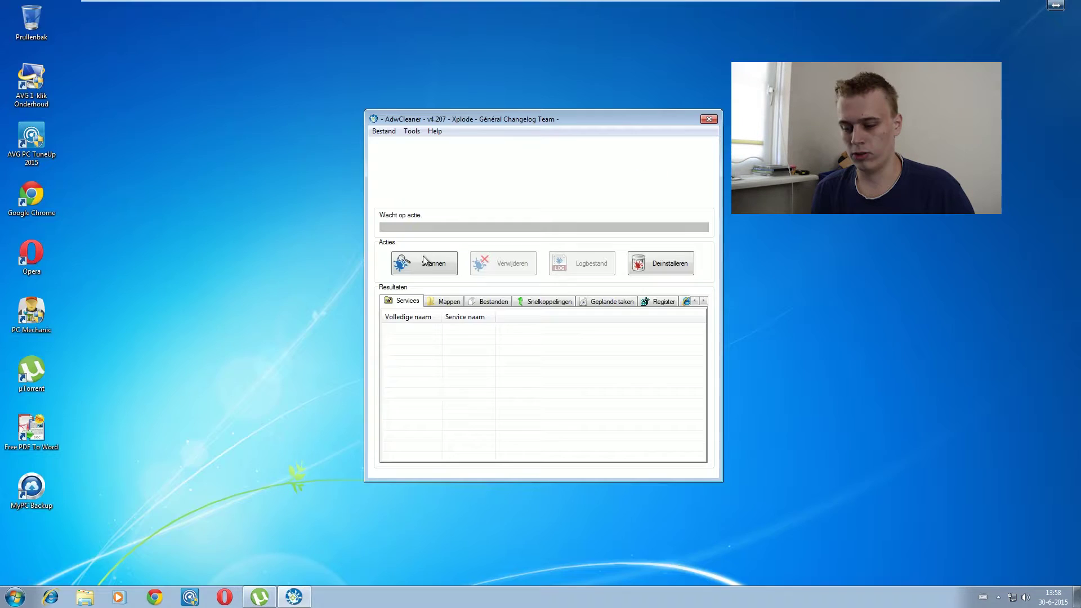
pyautogui.click(431, 268)
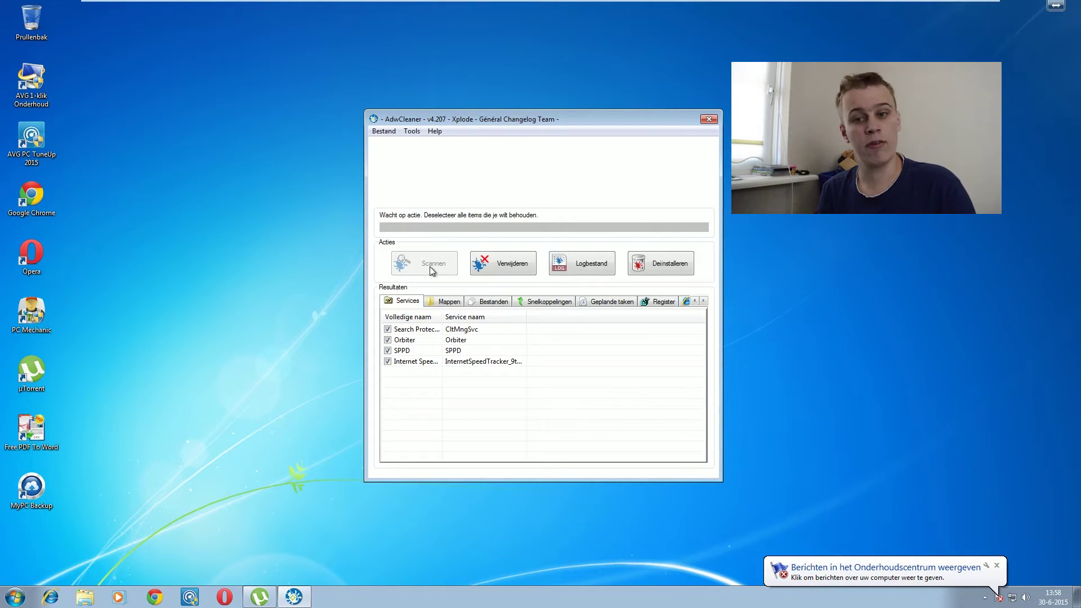
# - Examine the scan results for services, folders, files, shortcuts, scheduled tasks, registry, Internet Explorer, Firefox and Chrome
pyautogui.doubleClick(442, 317)
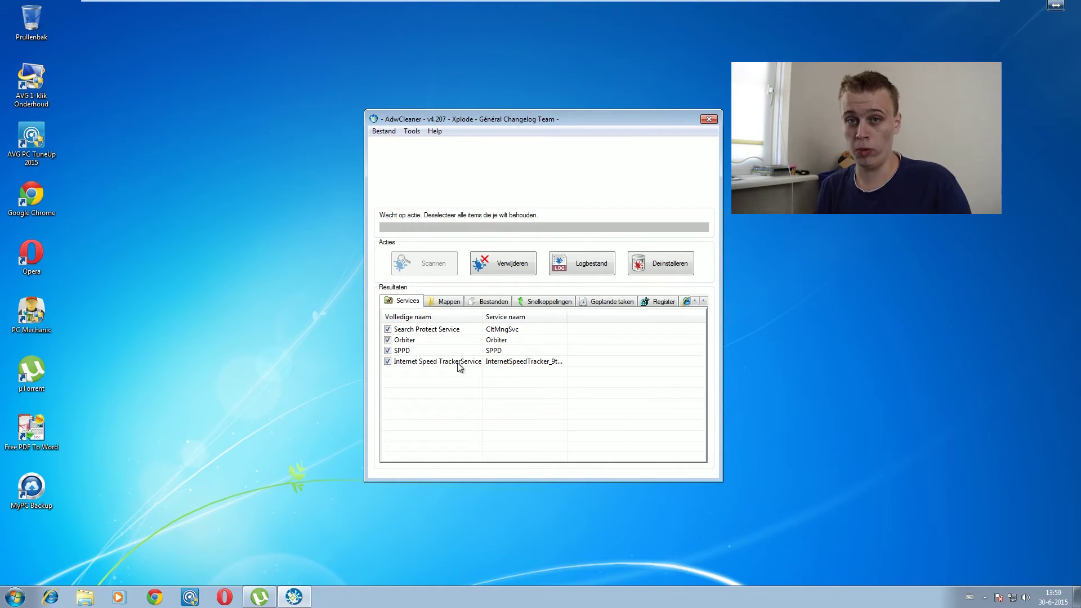
pyautogui.click(444, 304)
pyautogui.moveTo(700, 340)
pyautogui.mouseDown()
pyautogui.moveTo(698, 375)
pyautogui.moveTo(700, 339)
pyautogui.mouseUp()
pyautogui.click(494, 302)
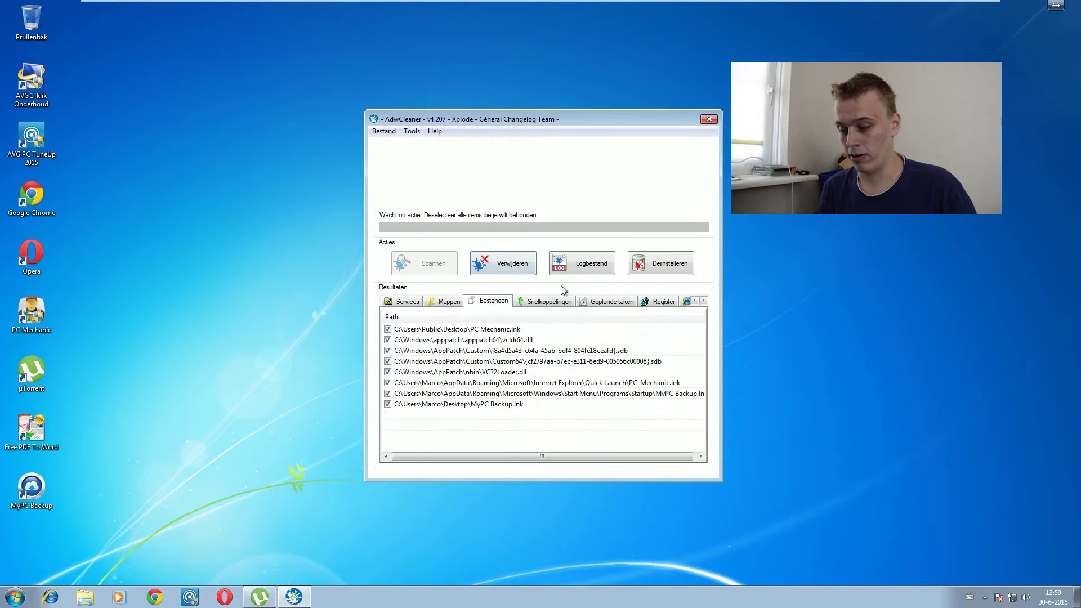
pyautogui.click(534, 302)
pyautogui.click(606, 301)
pyautogui.click(657, 303)
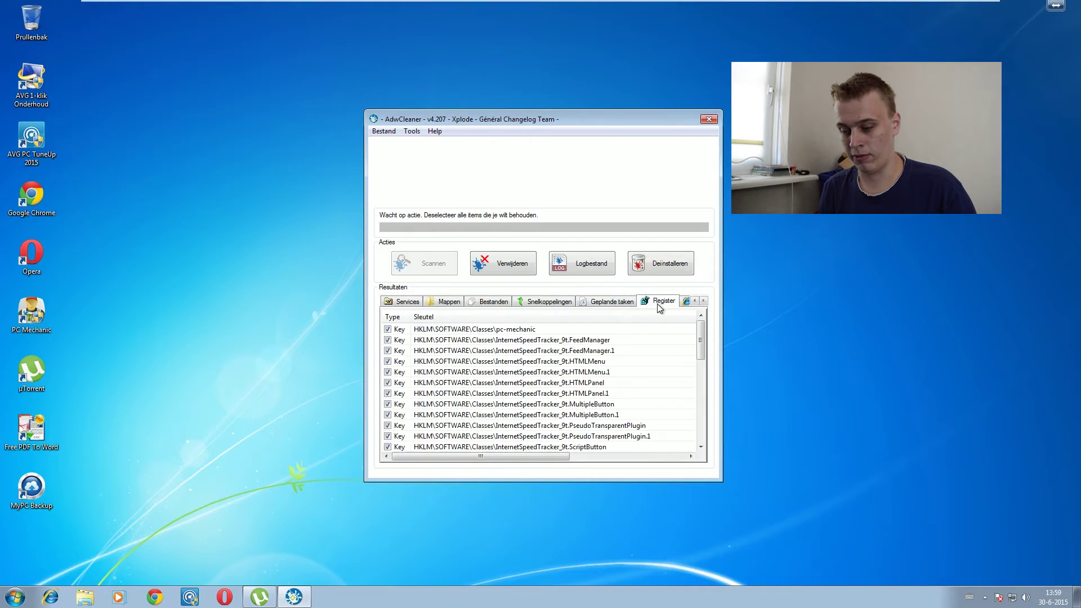
pyautogui.click(704, 301)
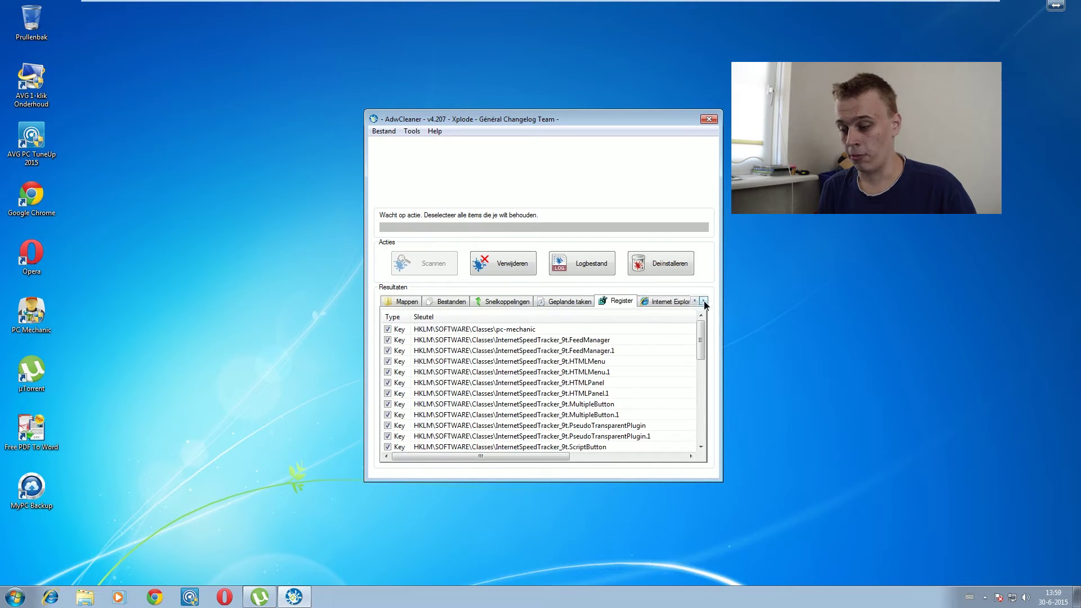
pyautogui.click(703, 301)
pyautogui.click(625, 301)
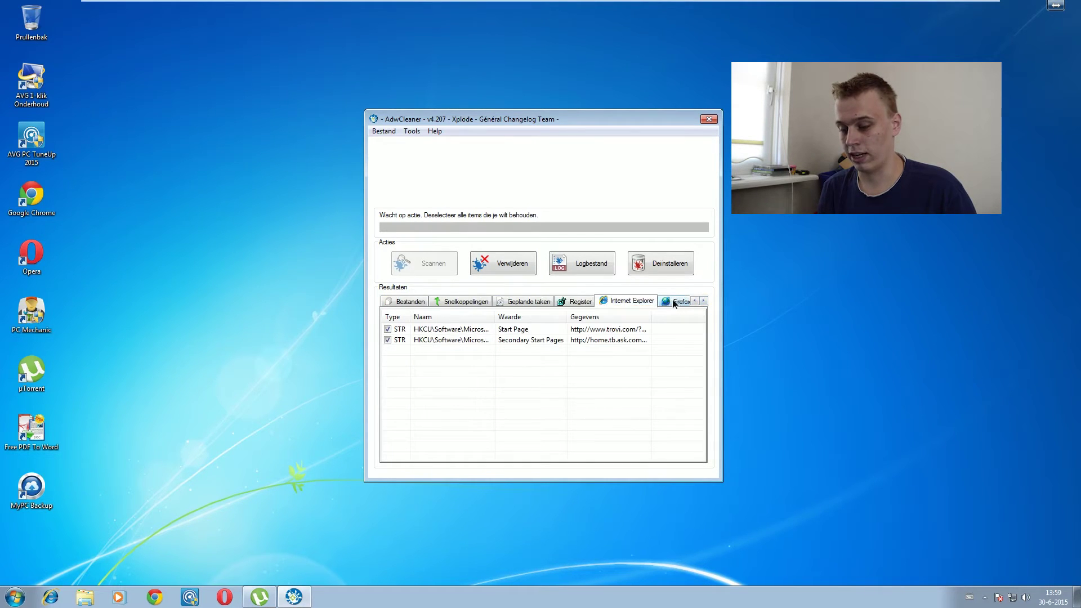
pyautogui.click(677, 304)
pyautogui.click(673, 302)
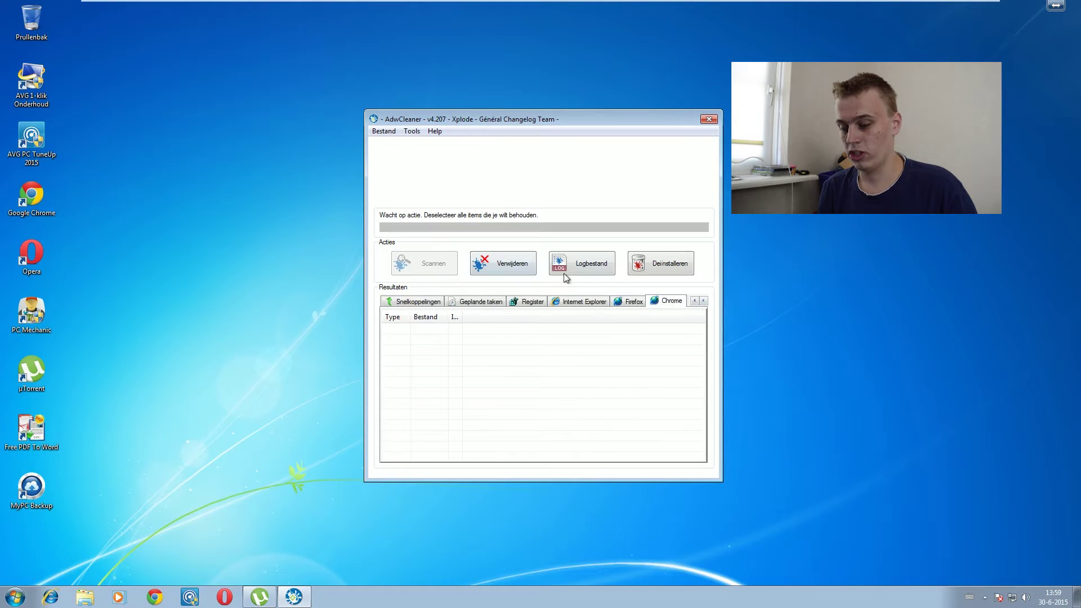
# - Remove all detected items, agreeing to close open programs, and close the cleanup log in Notepad
pyautogui.click(485, 266)
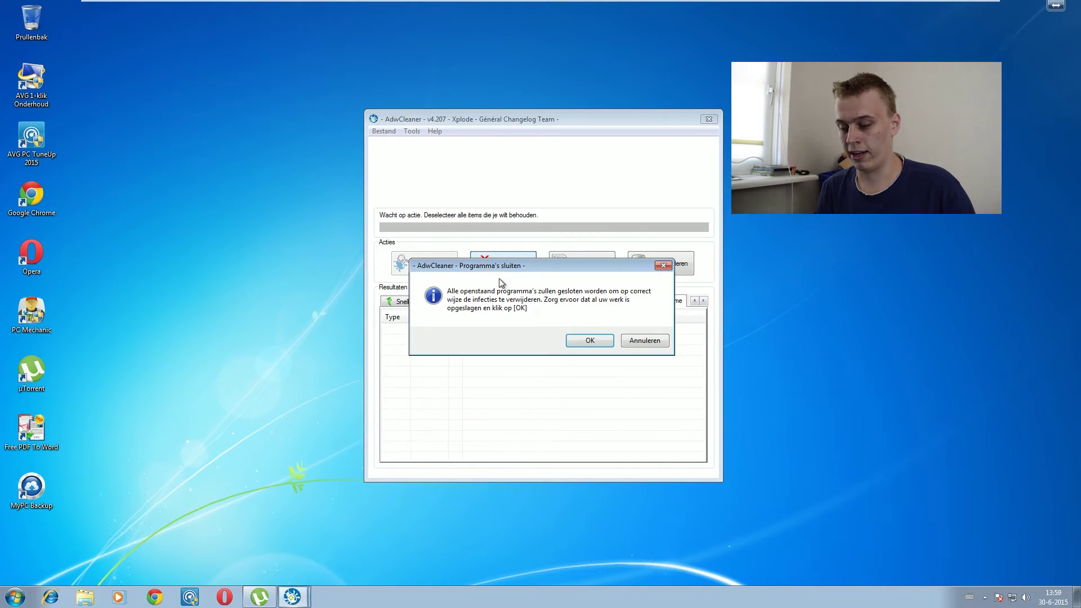
pyautogui.click(578, 343)
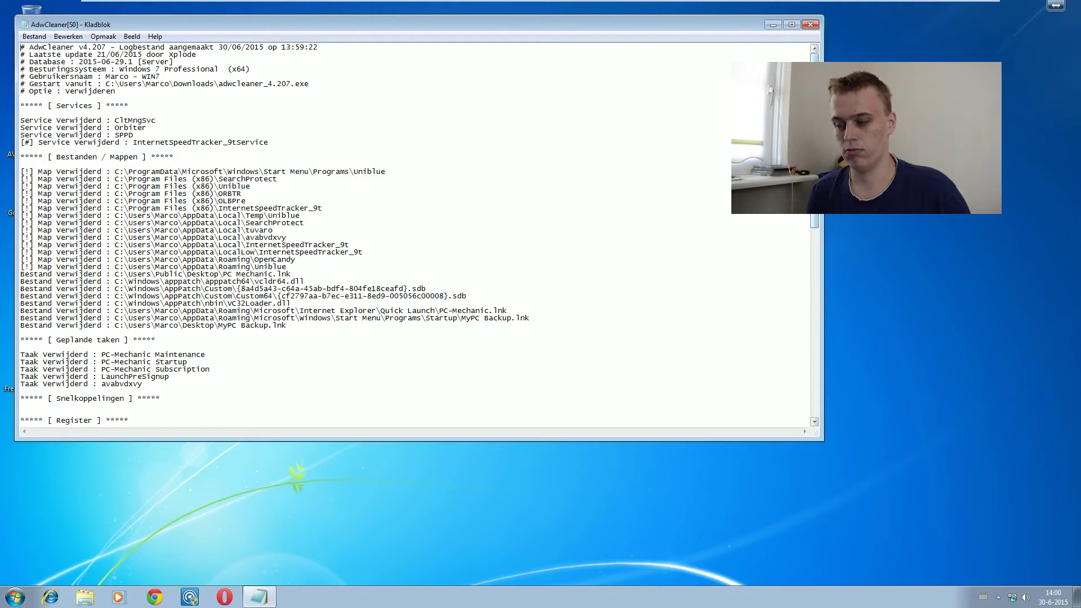
pyautogui.click(810, 26)
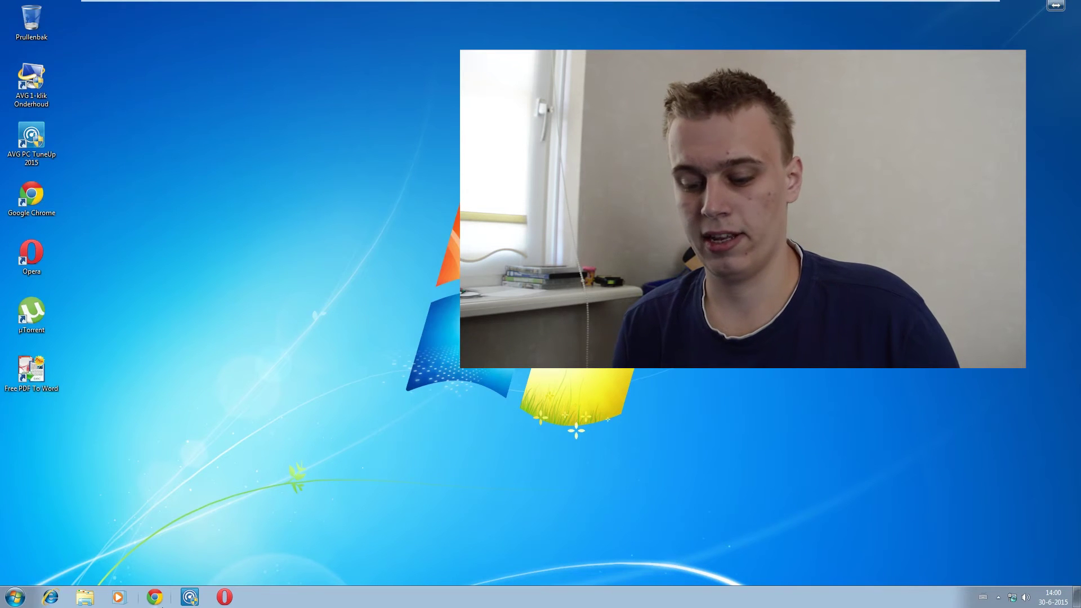
pyautogui.click(153, 598)
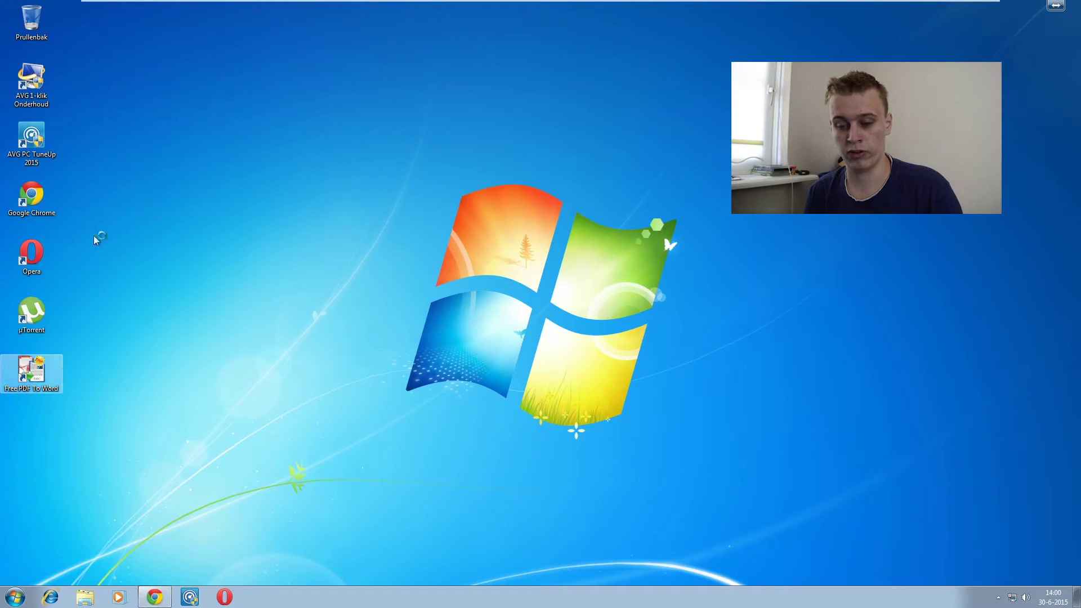
pyautogui.click(89, 276)
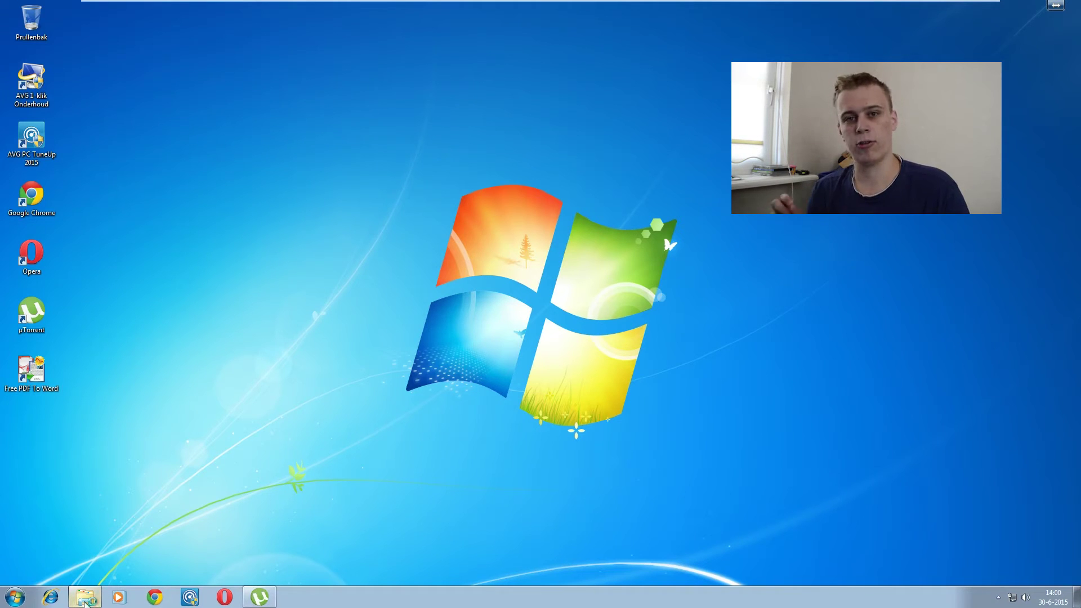
# - Open Computer in Windows Explorer and bring up the list of installed programs for uninstalling or changing
pyautogui.click(84, 601)
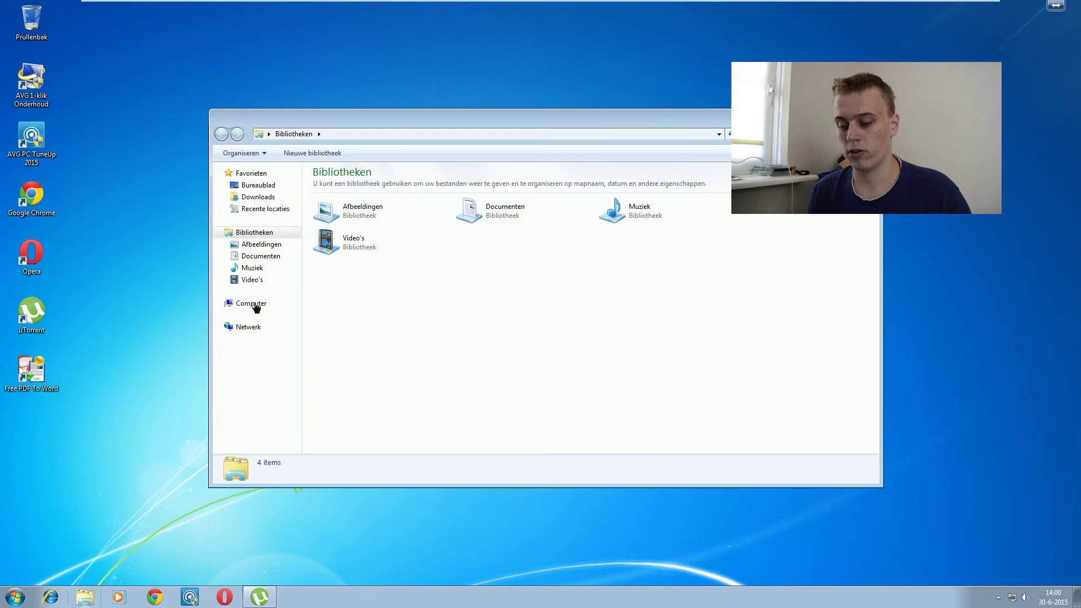
pyautogui.click(219, 302)
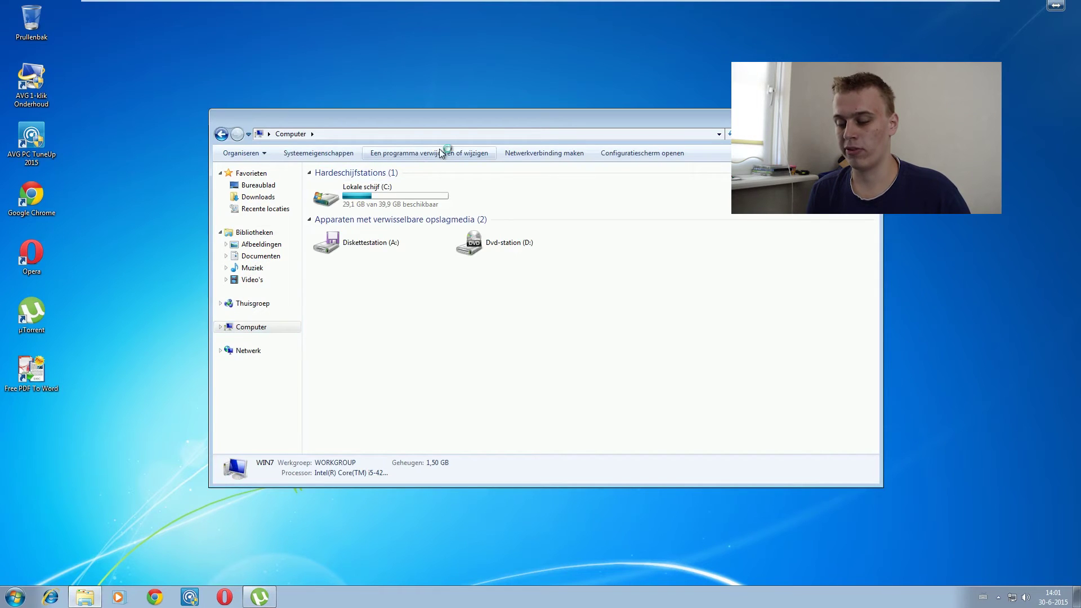
pyautogui.click(441, 153)
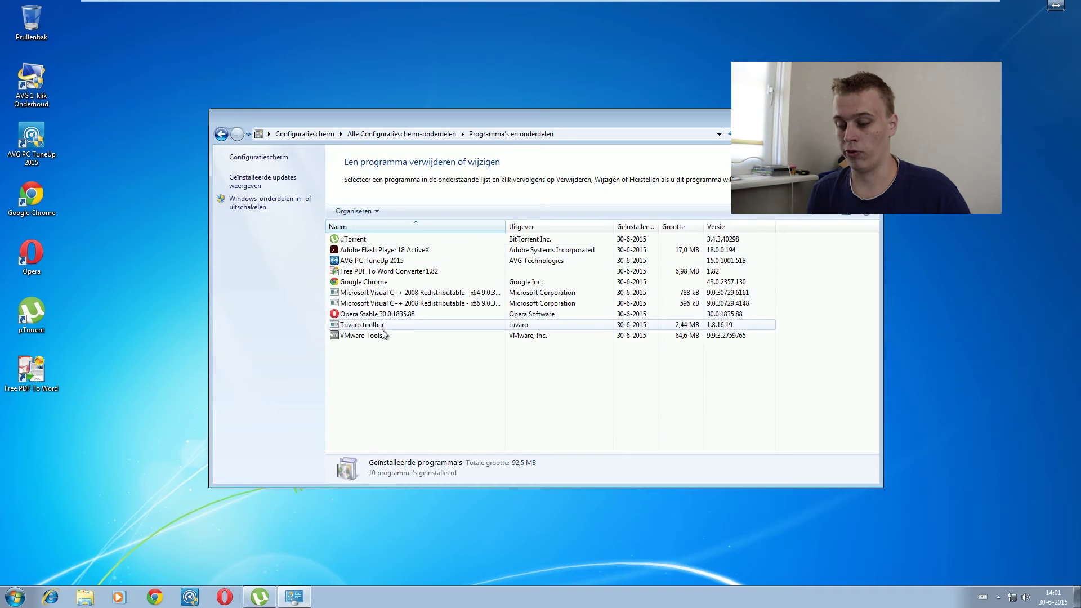
# - Switch to Google Chrome, go to google.nl and search for malwarebytes
pyautogui.click(158, 596)
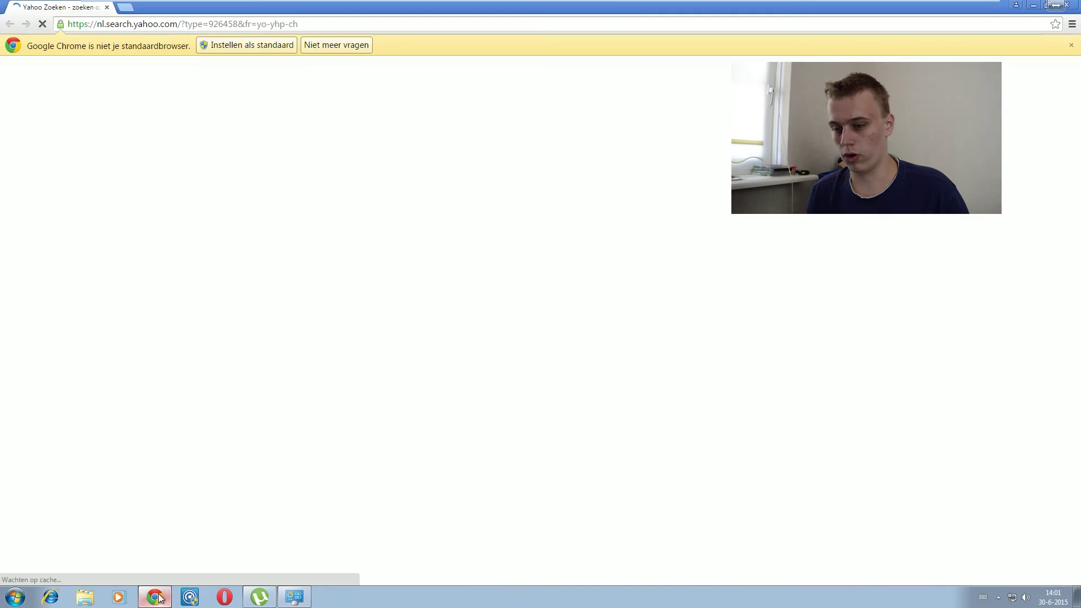
pyautogui.click(134, 27)
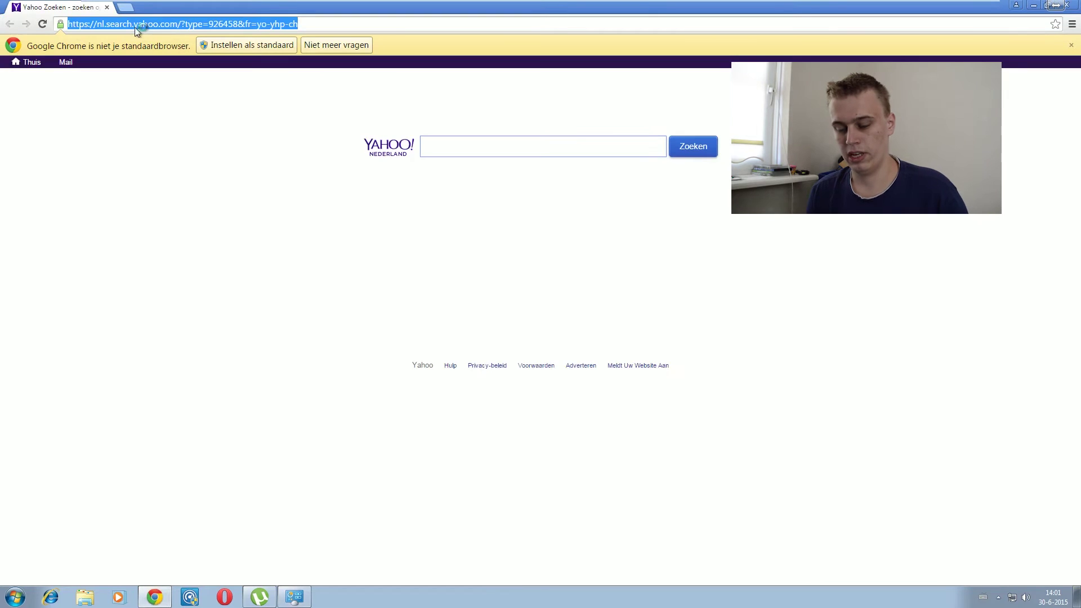
pyautogui.write('google.nl')
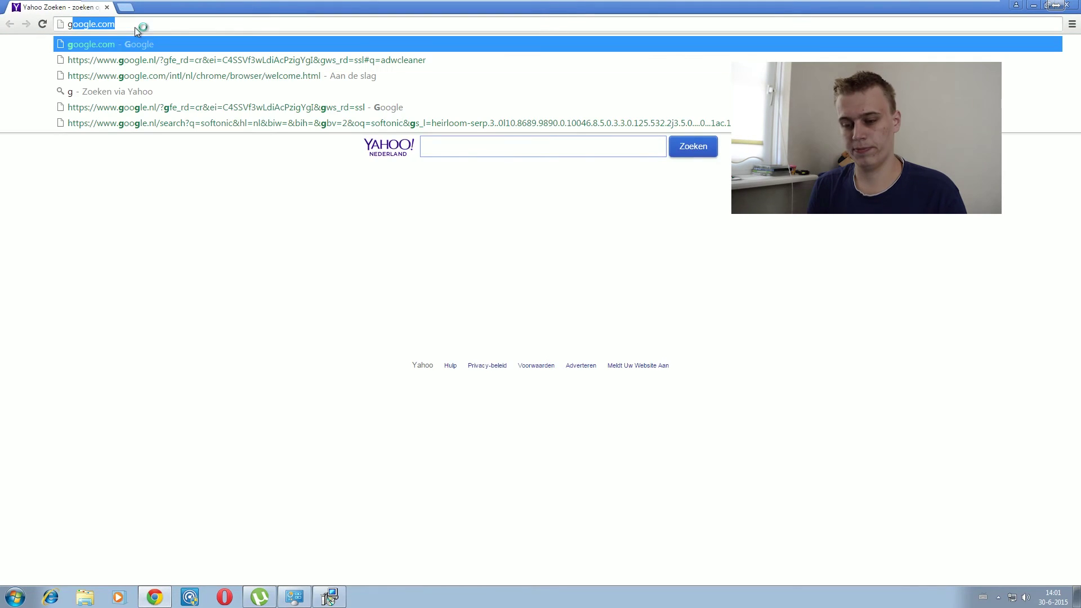
pyautogui.press('Return')
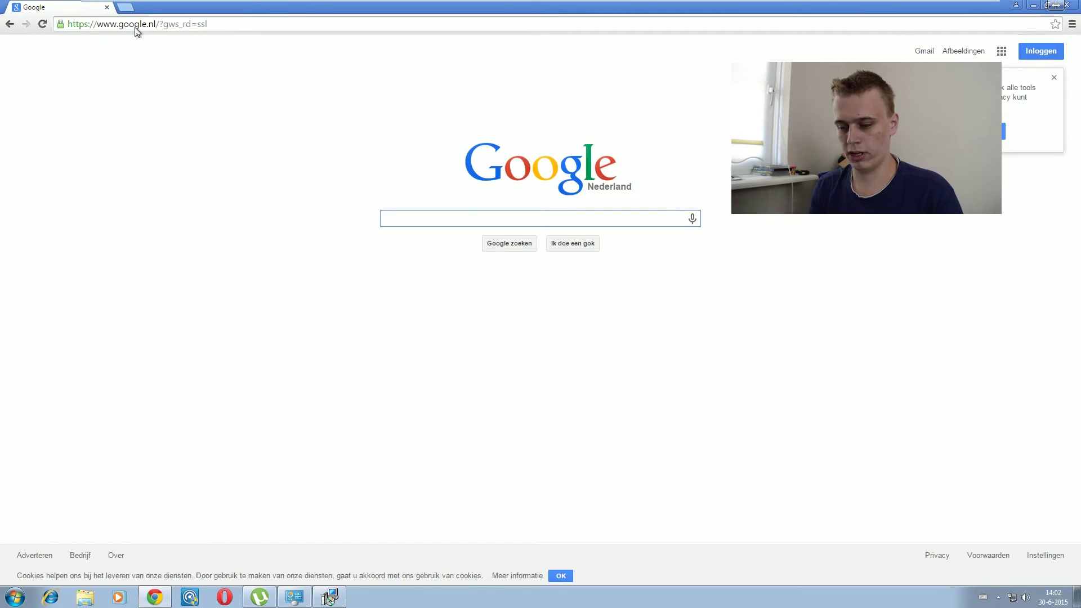
pyautogui.write('malware')
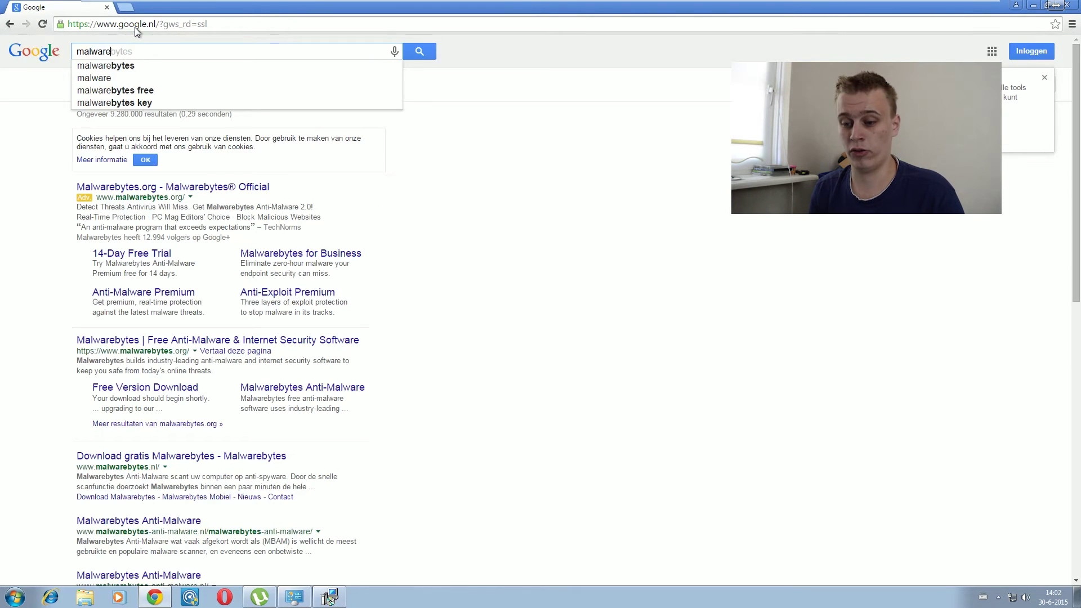
pyautogui.press('Down')
pyautogui.press('Return')
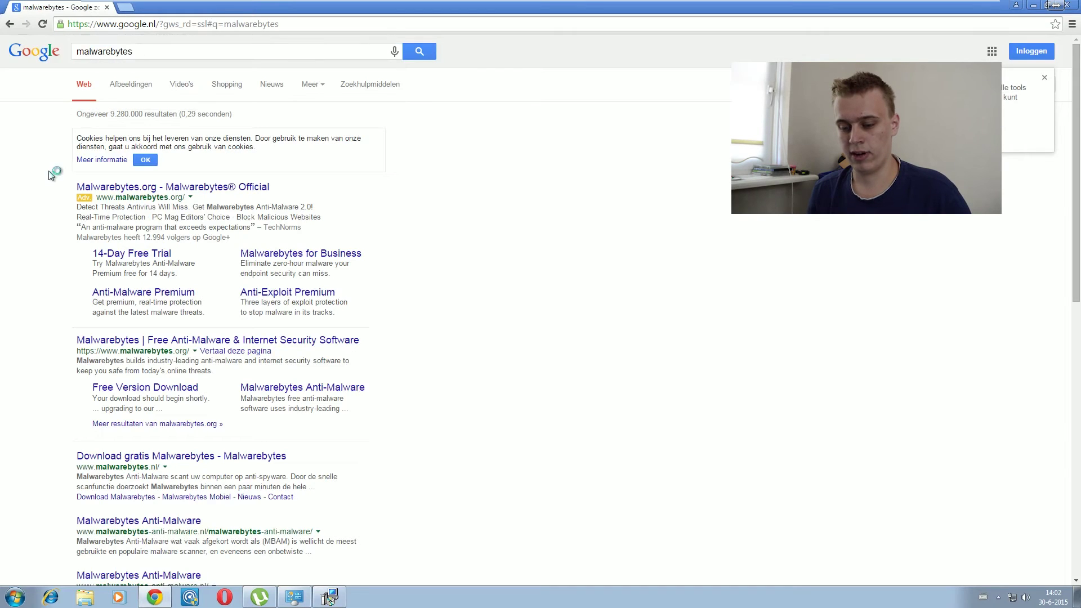
# - Download the free version of Malwarebytes and run mbam-setup-2.1.8.1057.exe, allowing it to make changes to the computer
pyautogui.click(162, 388)
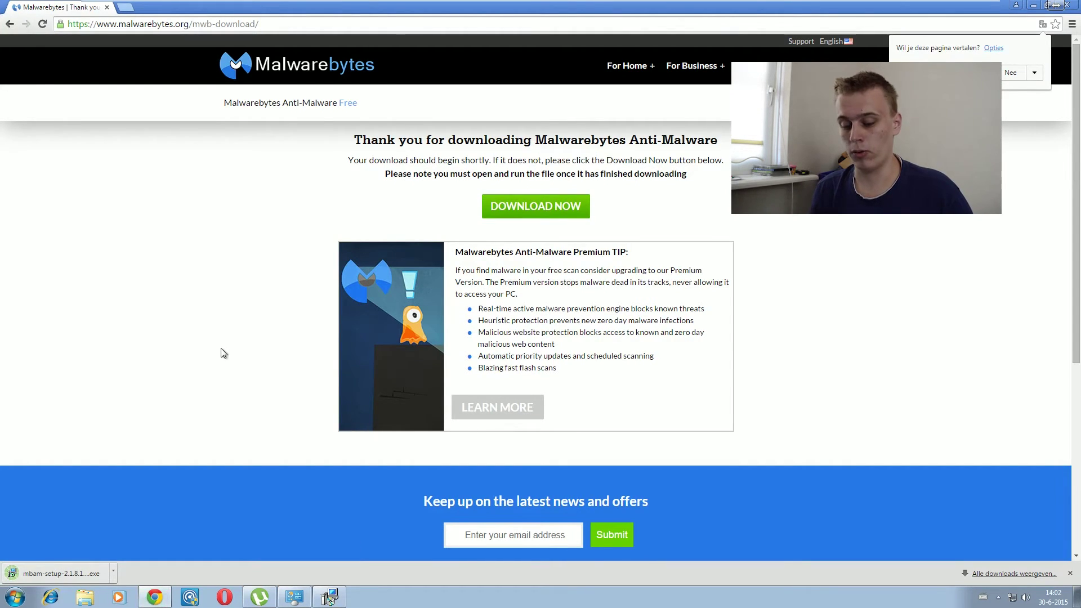
pyautogui.click(69, 576)
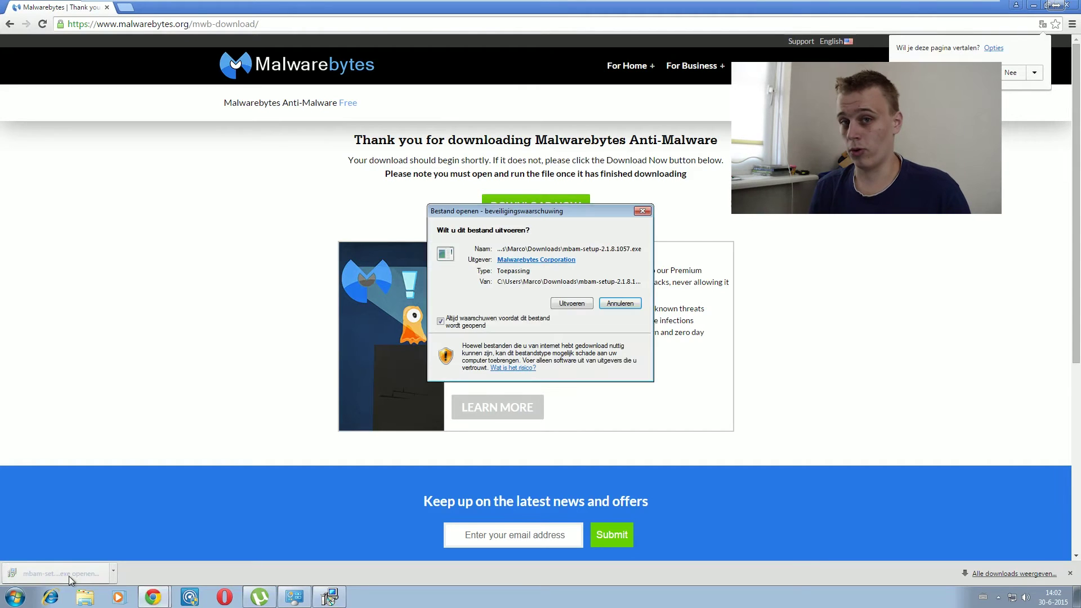
pyautogui.click(571, 304)
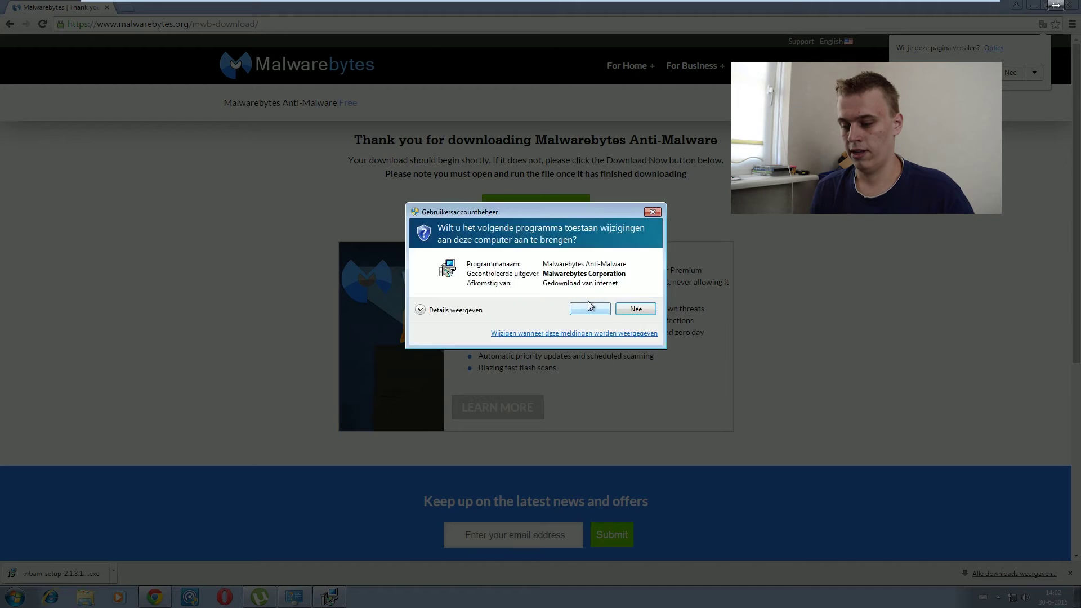
pyautogui.click(589, 309)
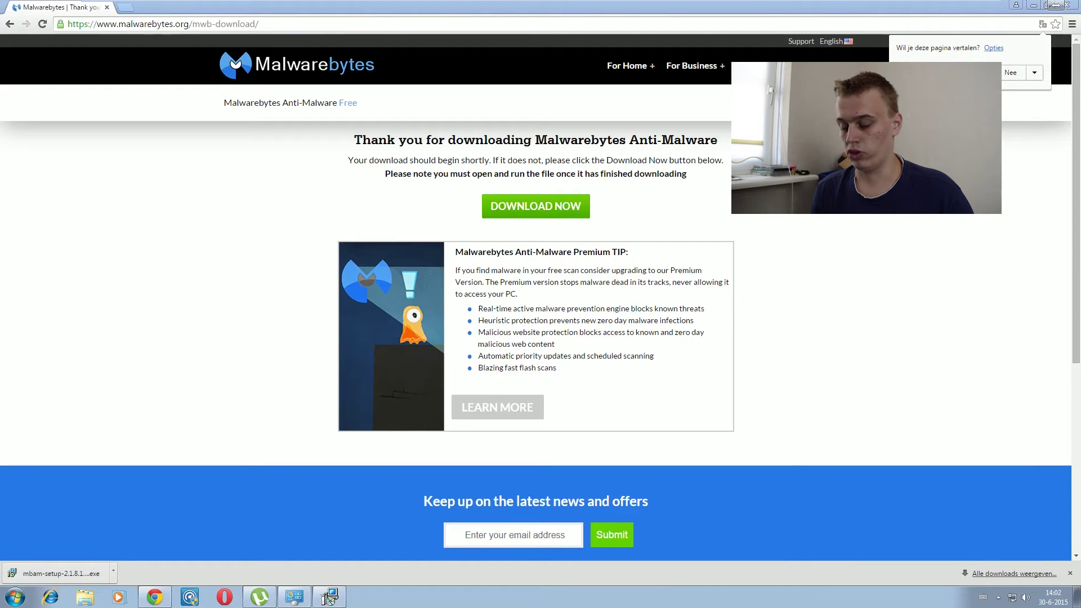
# - Accept the licence agreement and install Malwarebytes Anti-Malware with the default folder, Start menu folder and desktop shortcut
pyautogui.click(613, 388)
pyautogui.click(537, 356)
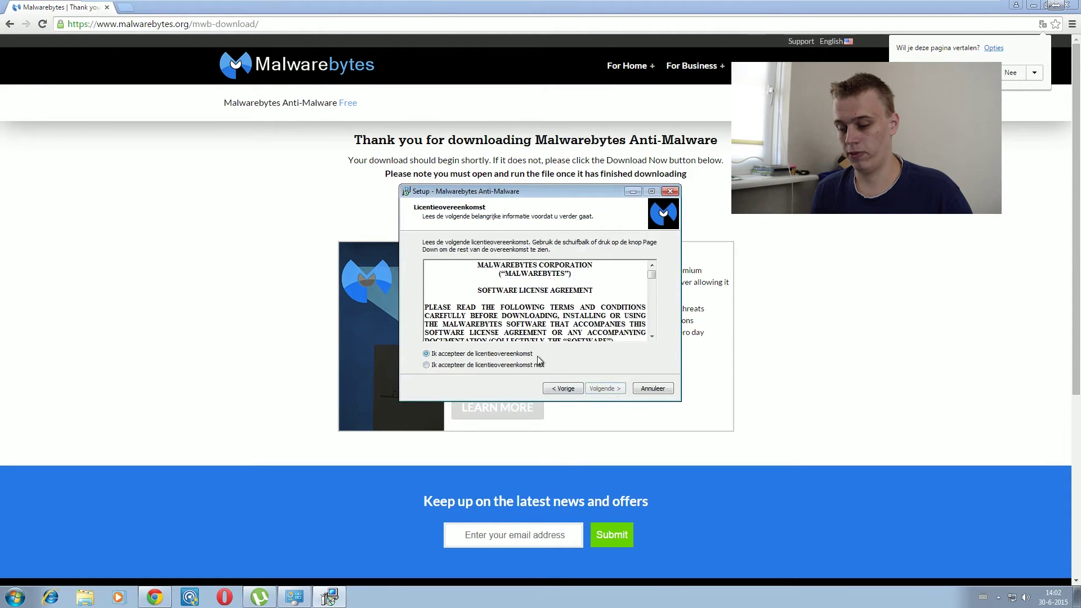
pyautogui.click(616, 389)
pyautogui.click(618, 391)
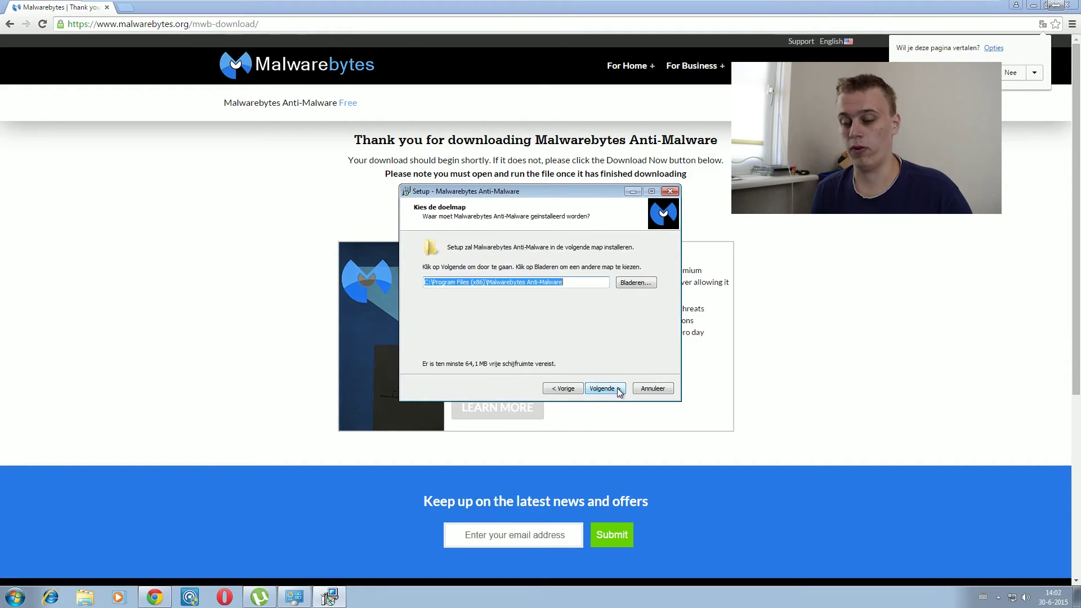
pyautogui.click(618, 390)
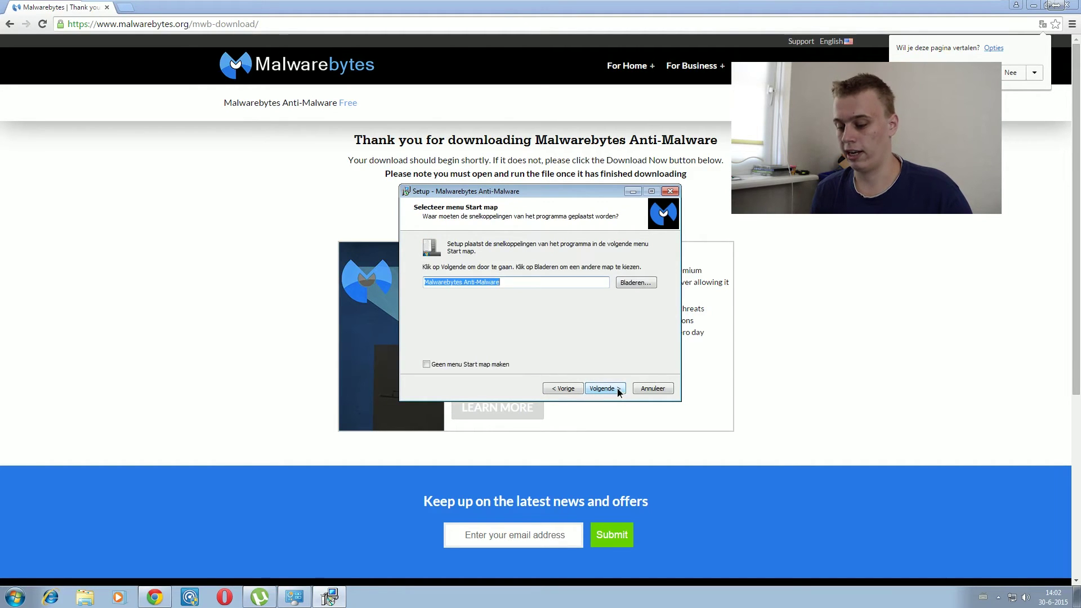
pyautogui.click(619, 391)
pyautogui.click(619, 391)
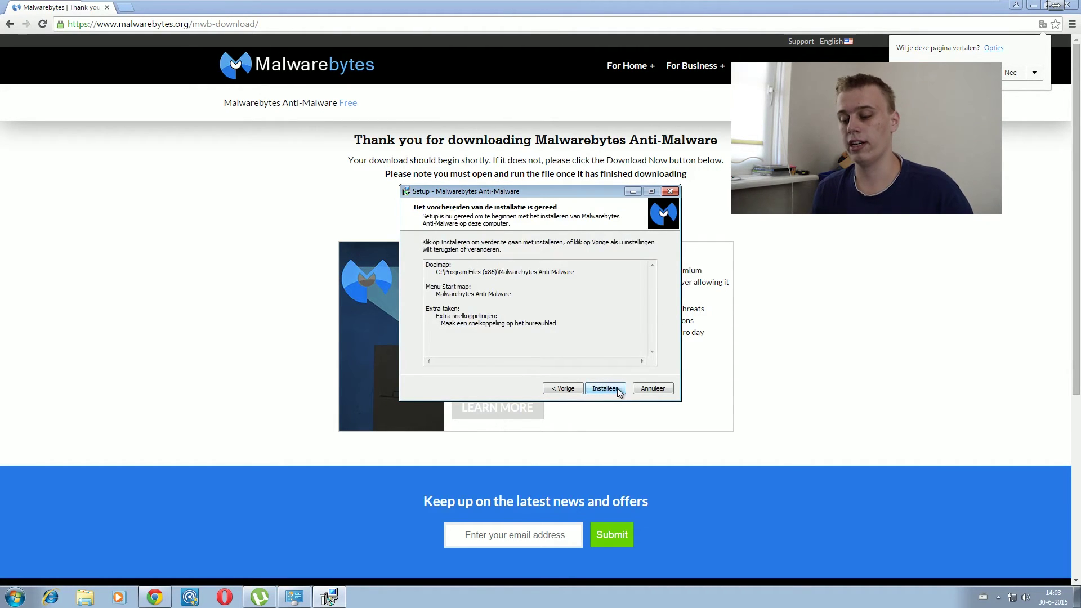
pyautogui.click(619, 390)
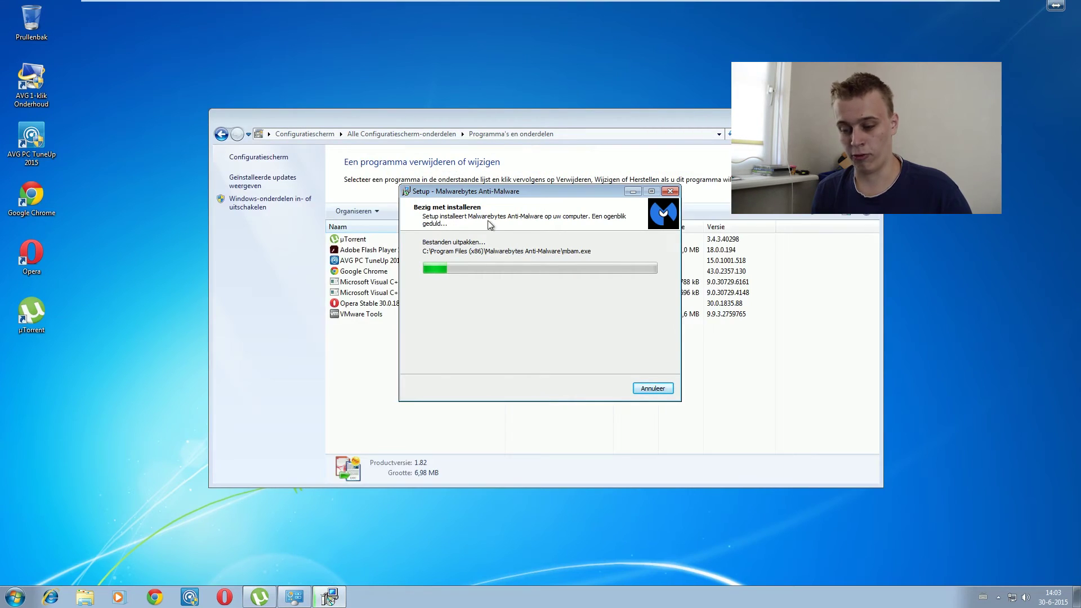
# - Start uninstalling AVG PC TuneUp 2015 from the list of installed programs
pyautogui.click(355, 262)
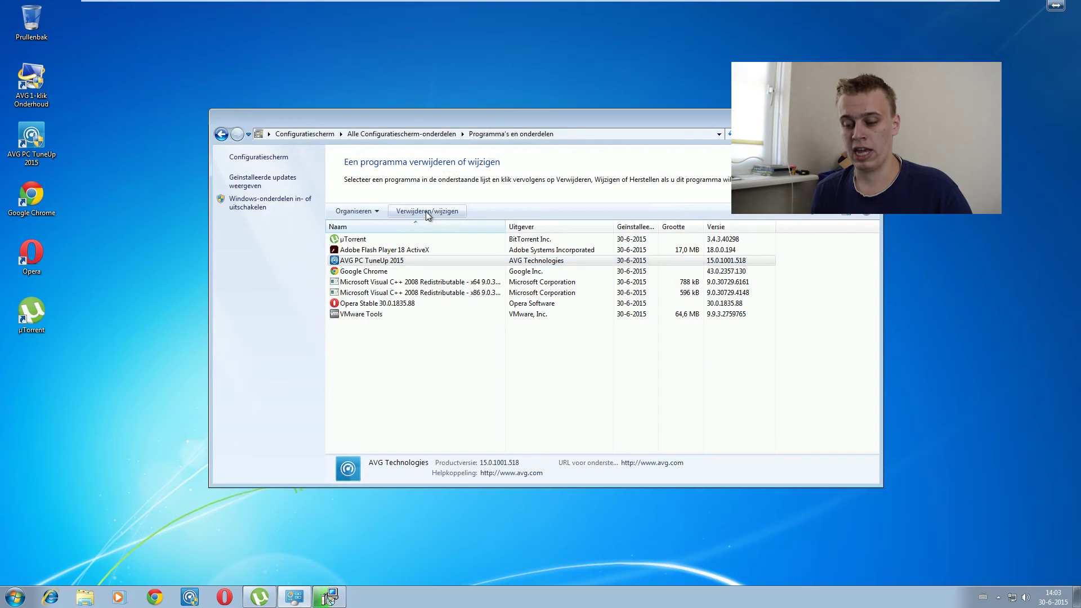
pyautogui.click(426, 211)
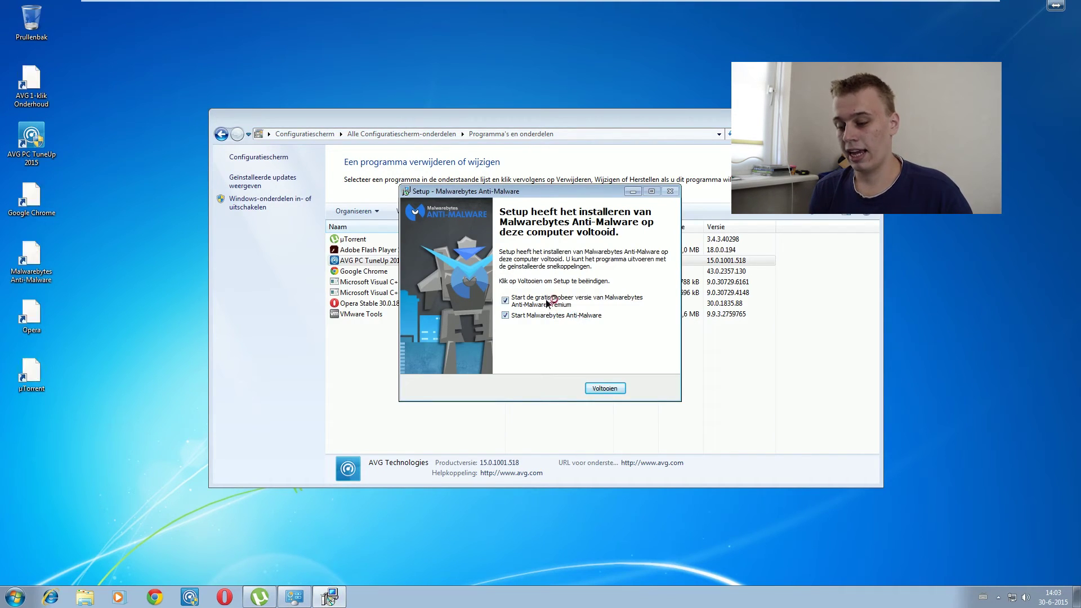
# - Finish the Malwarebytes setup with the free Premium trial turned off and the option to start Malwarebytes Anti-Malware kept on
pyautogui.click(547, 304)
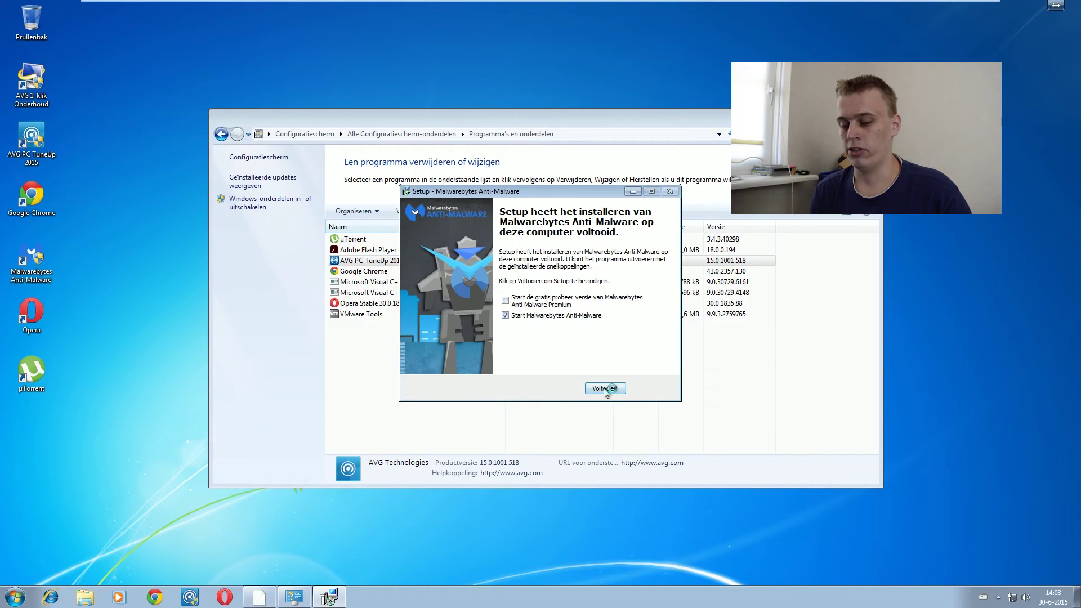
pyautogui.click(604, 388)
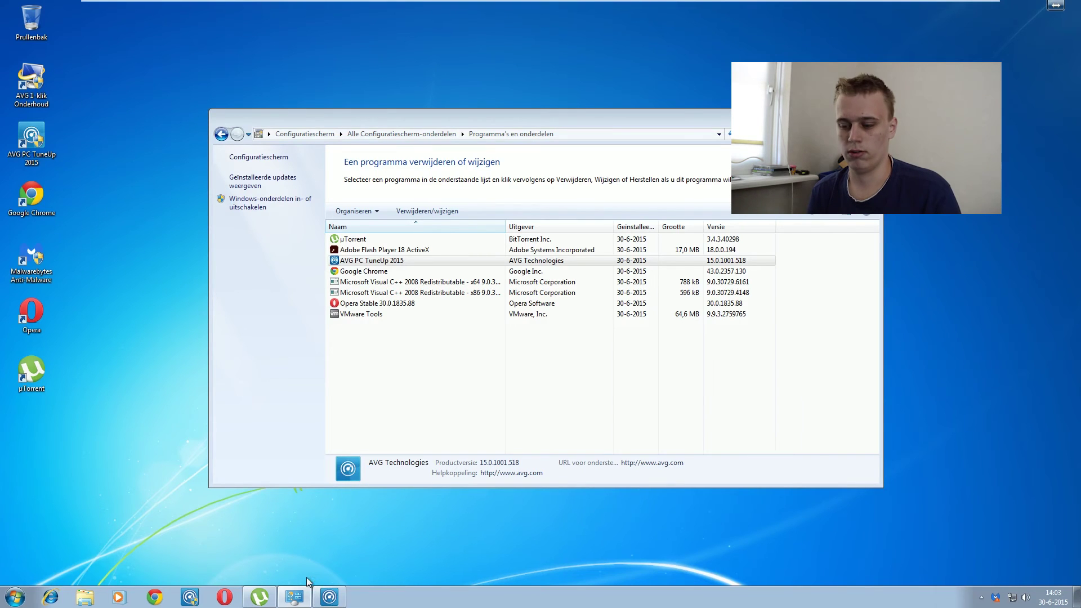
# - Take the virtual machine out of full-screen view
pyautogui.moveTo(746, 2)
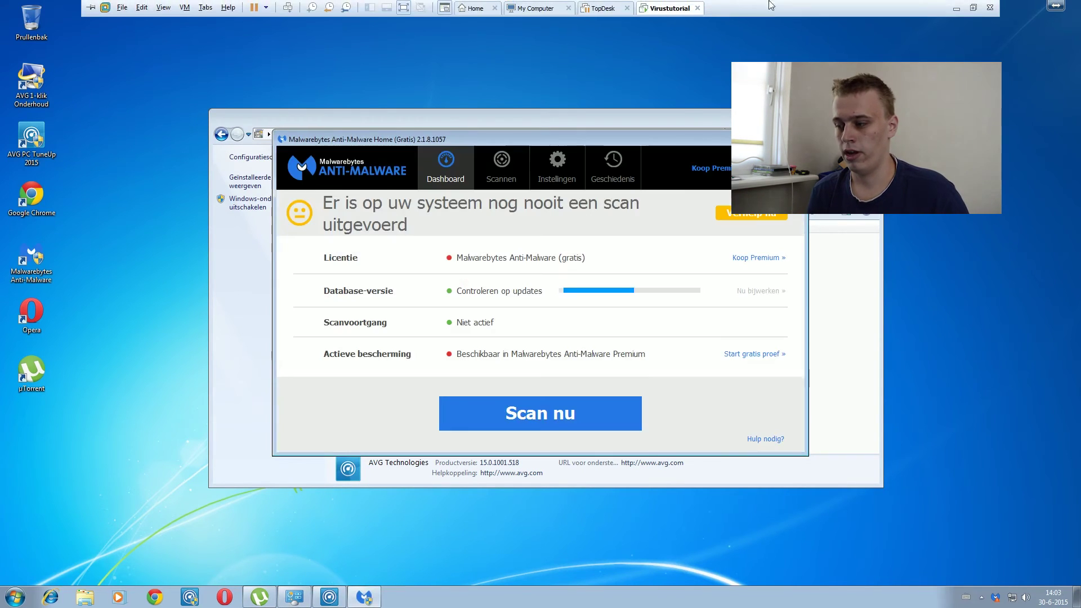
pyautogui.click(971, 8)
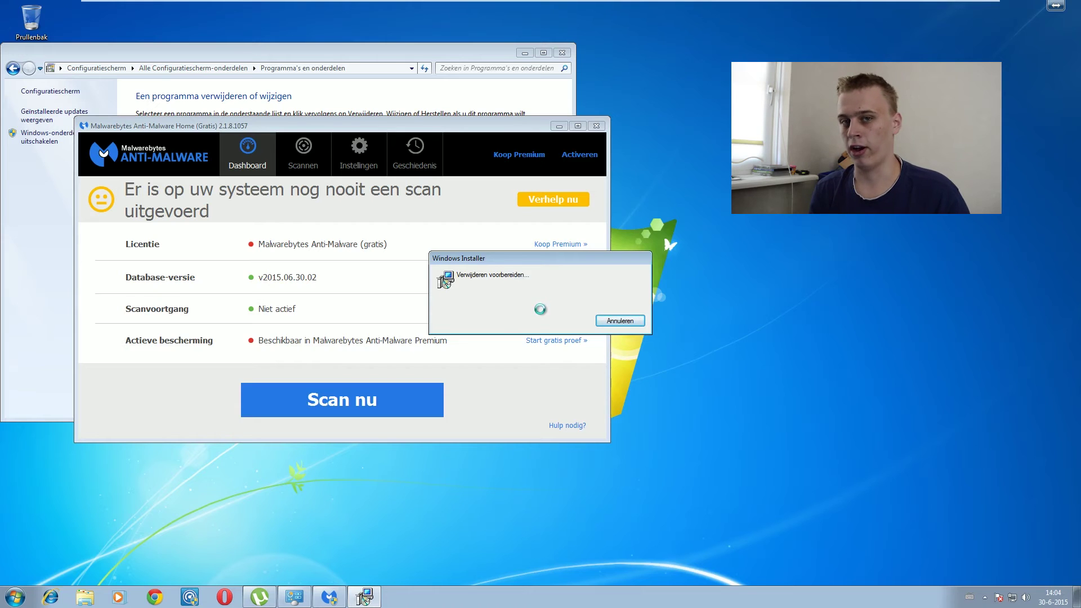
# - Start a scan in Malwarebytes Anti-Malware and close the AVG uninstall page in Internet Explorer
pyautogui.click(513, 357)
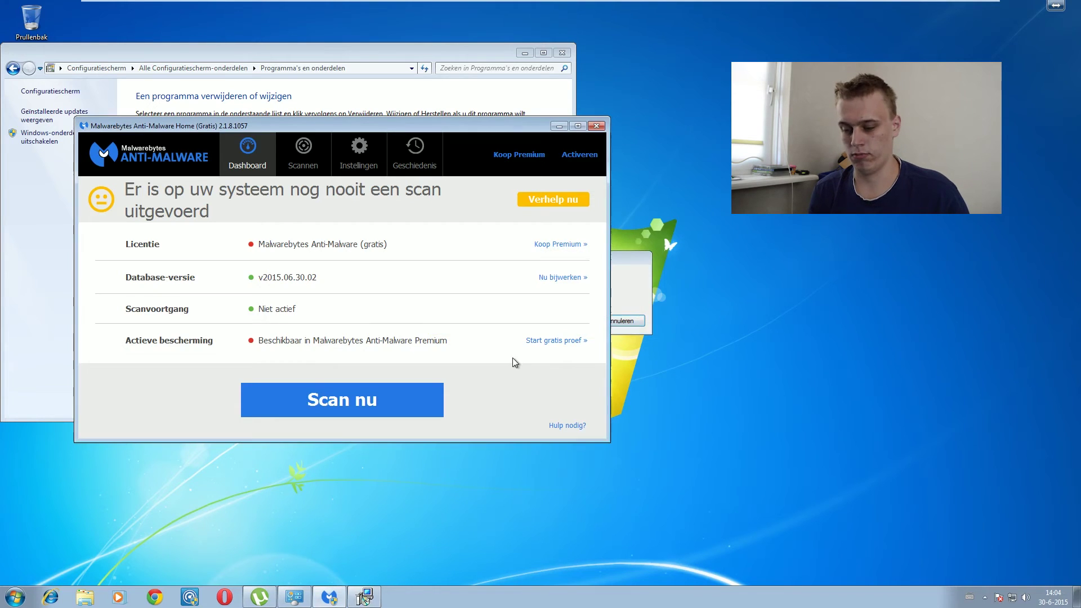
pyautogui.click(365, 410)
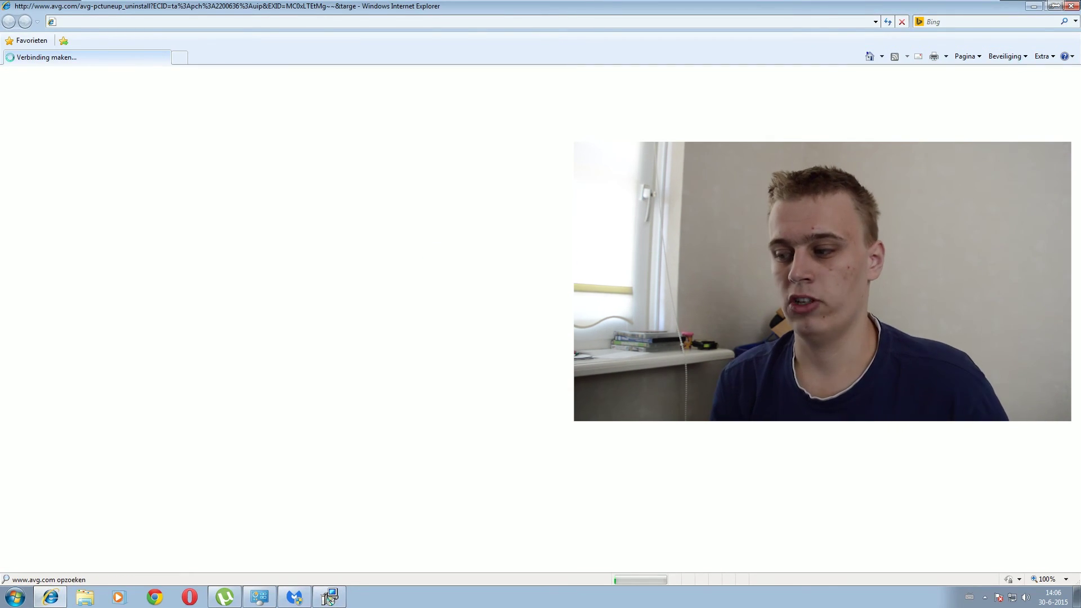
pyautogui.click(1070, 7)
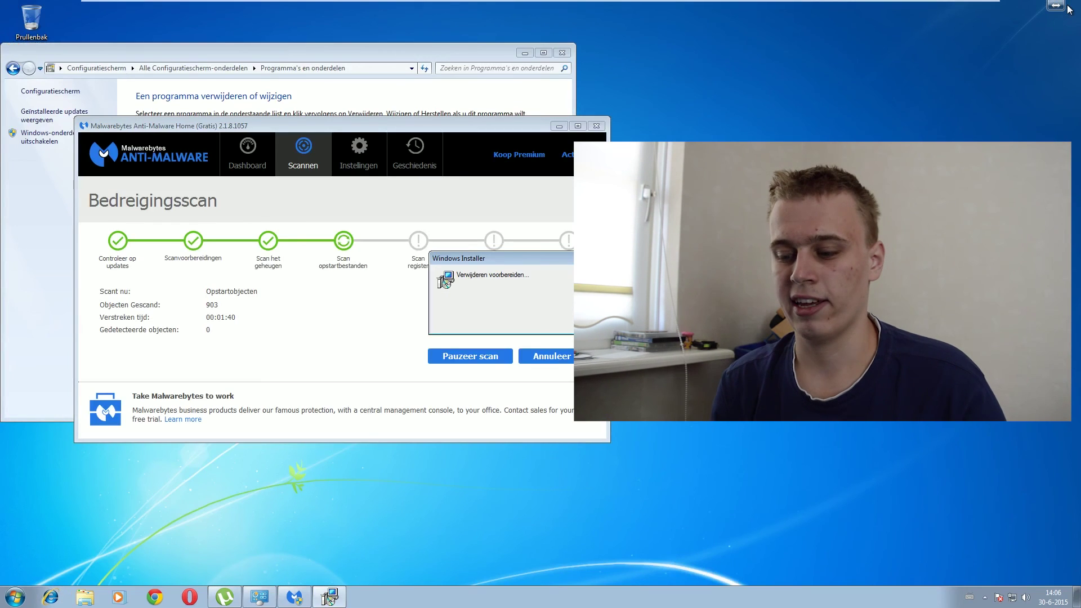